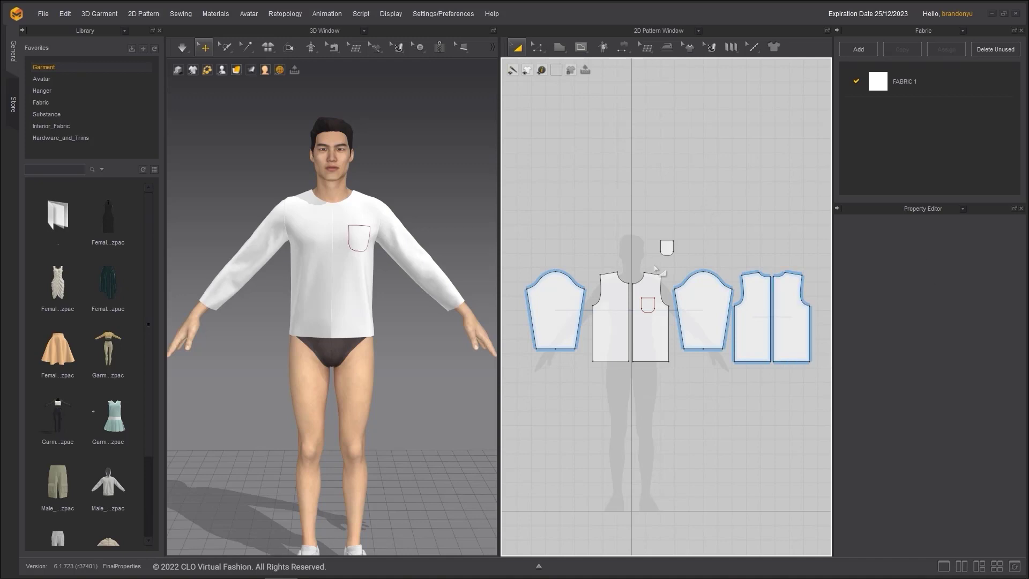
Search the fabric library for "jersey"
click(53, 104)
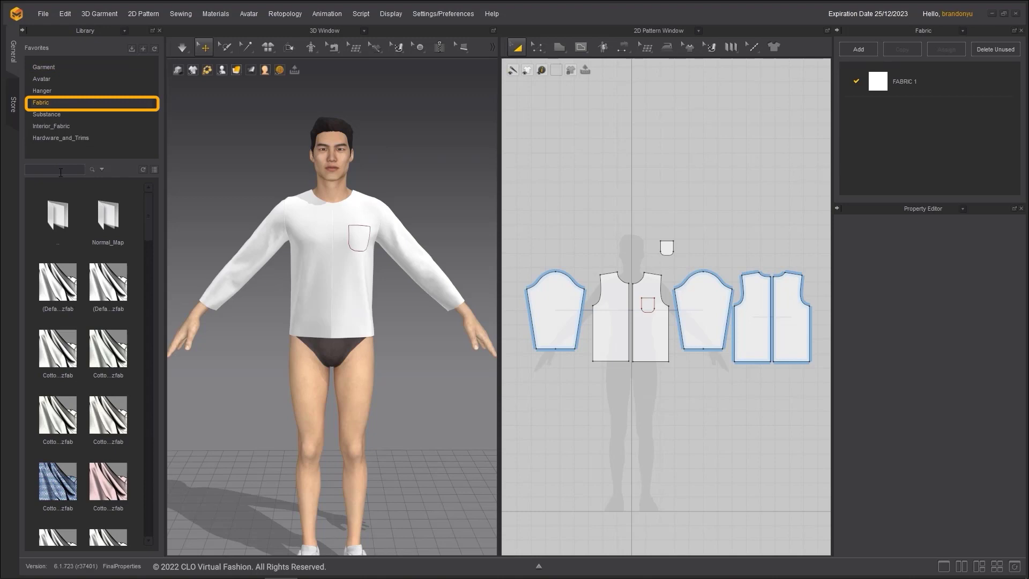
mouse_move(148, 209)
mouse_down()
mouse_move(151, 255)
mouse_move(156, 201)
mouse_up()
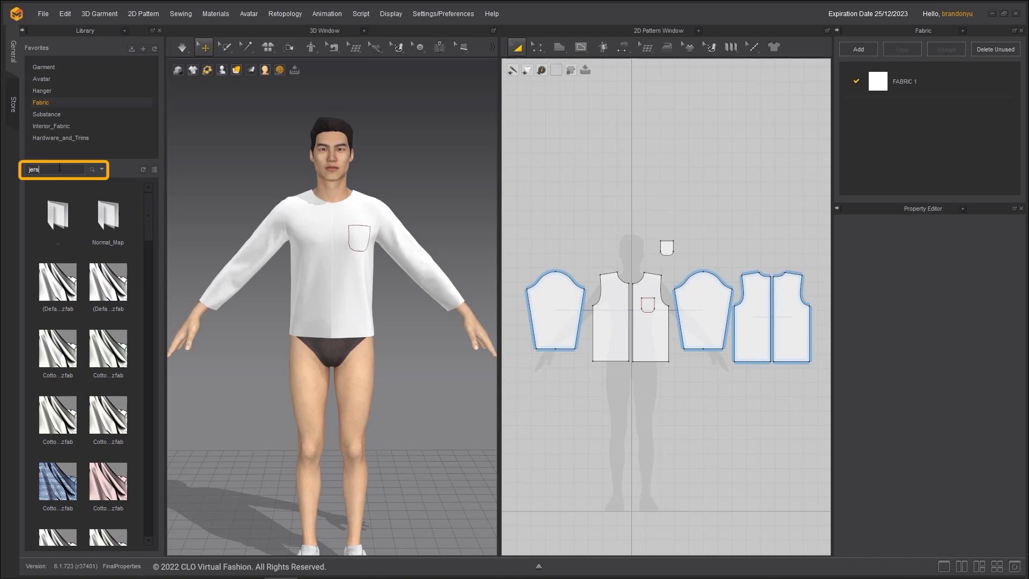
text(ey)
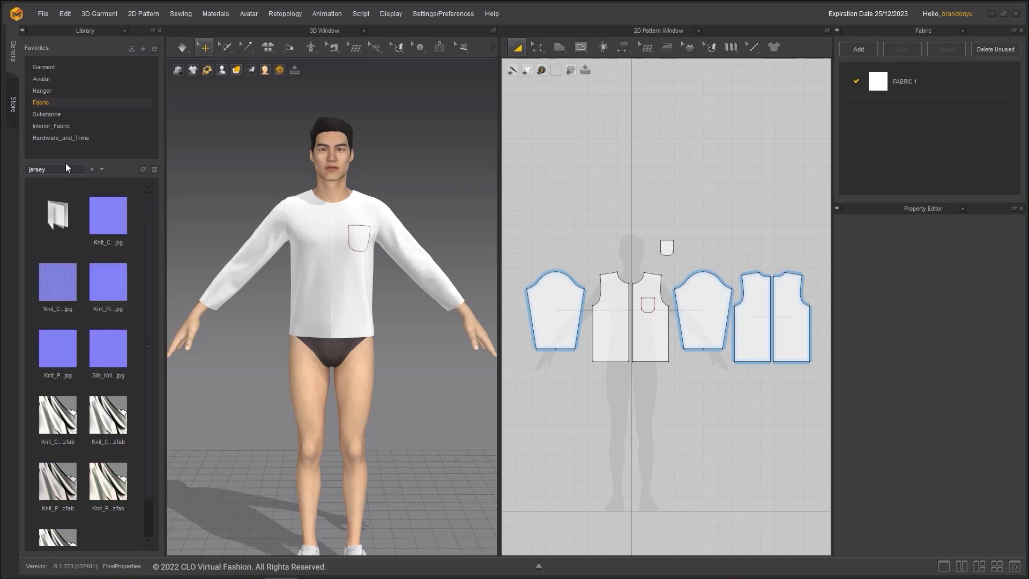
Add the Knit_Cotton_Jersey fabric to the garment's fabric list and apply it to the sleeve pattern between the front and back pieces
mouse_move(61, 429)
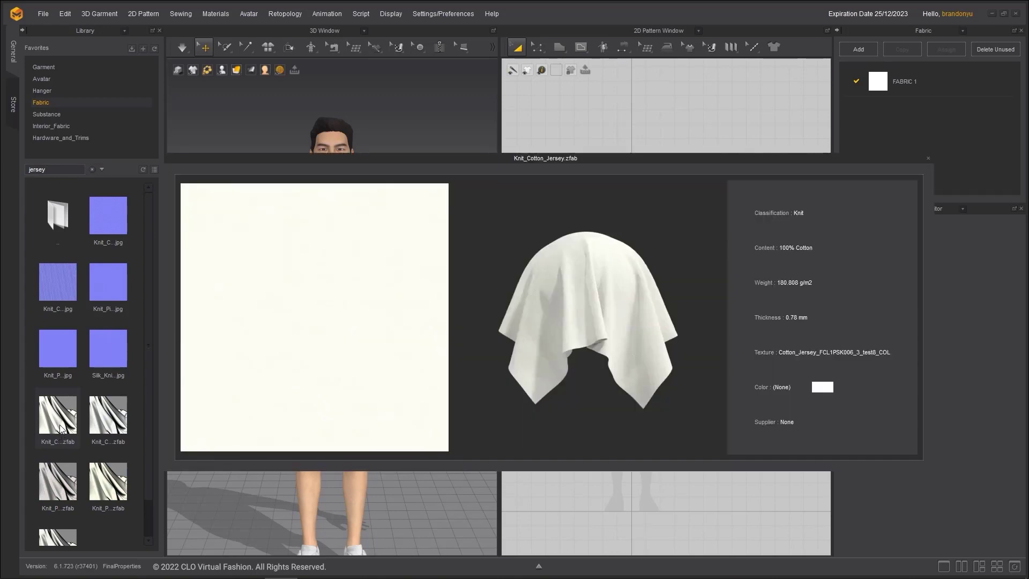
drag(61, 428, 289, 405)
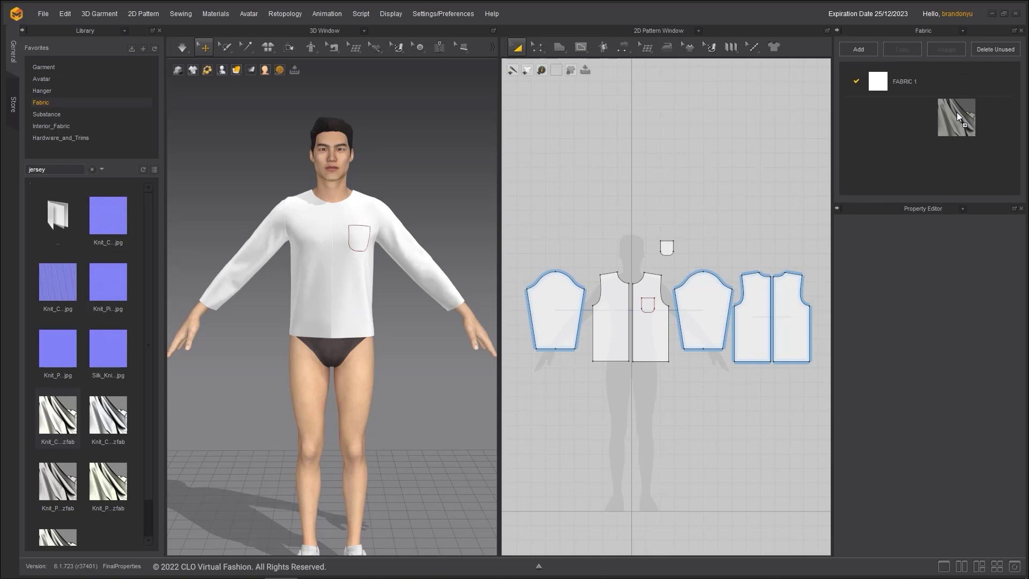
drag(959, 138, 715, 304)
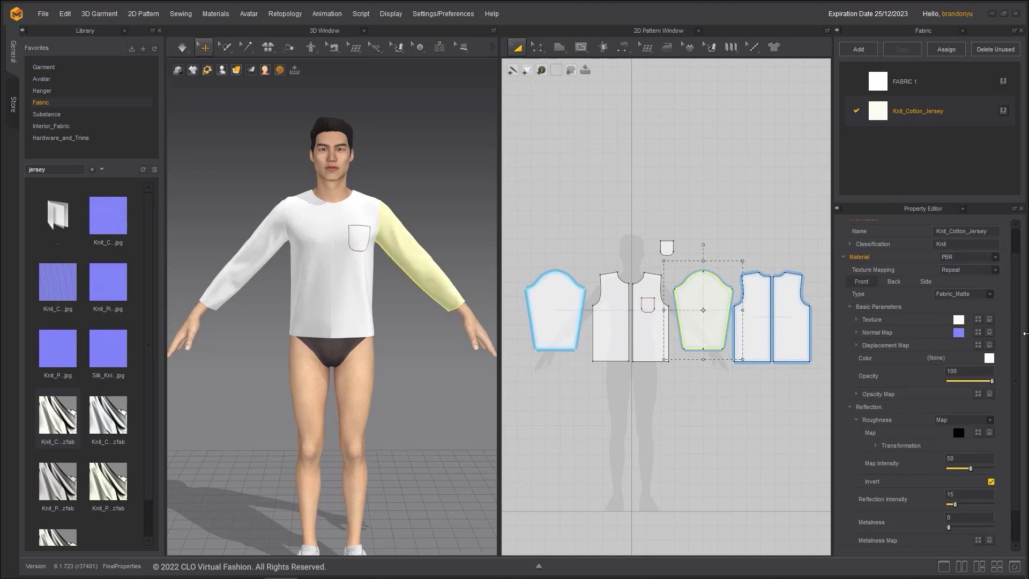
Choose the Knit_Cotton_Jersey preset for the new fabric's physical properties
drag(1012, 321, 1013, 360)
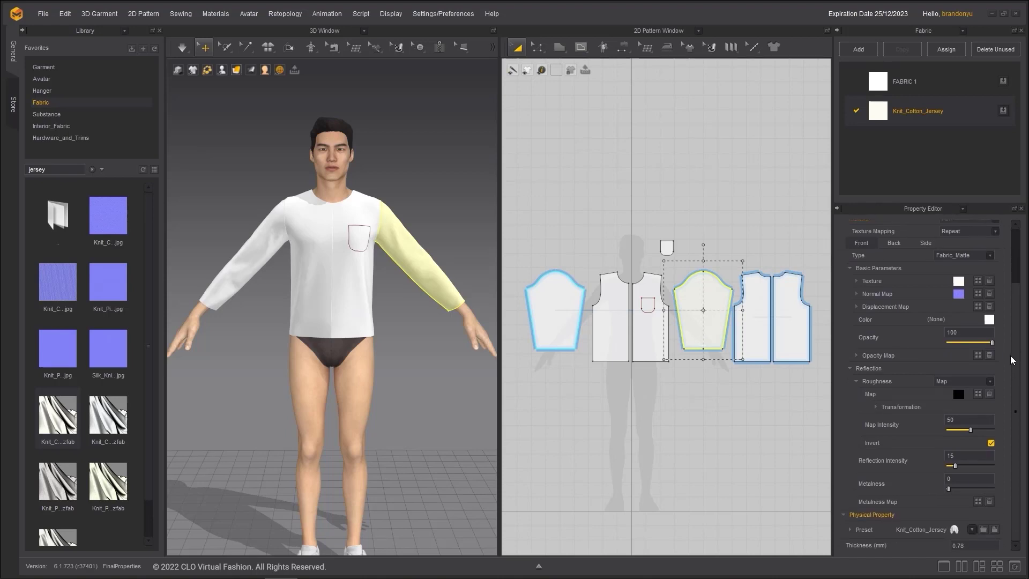
click(972, 530)
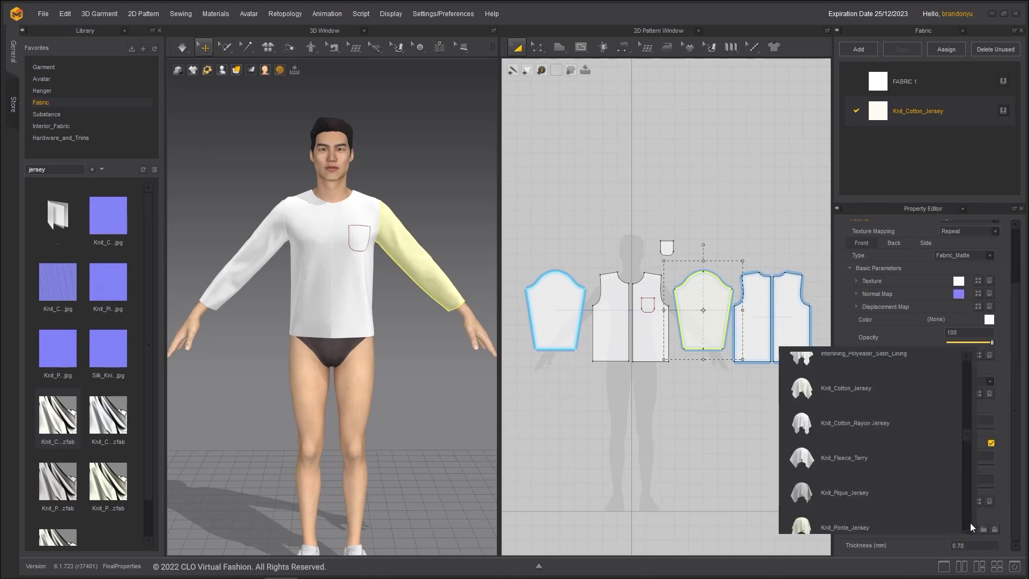
click(915, 388)
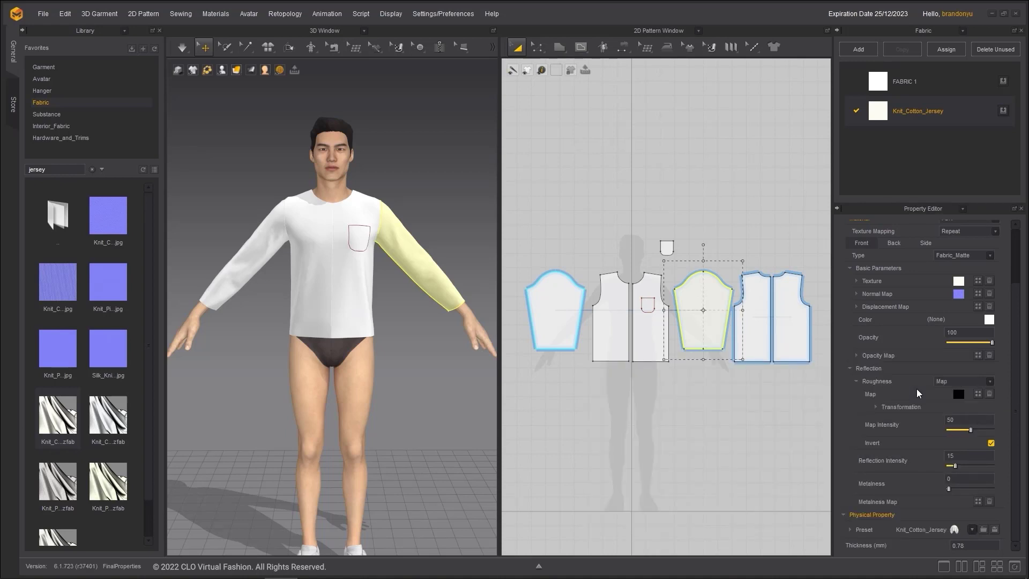
Set the color of the Knit_Cotton_Jersey fabric to Orange 3 (956401)
drag(1014, 420, 1018, 361)
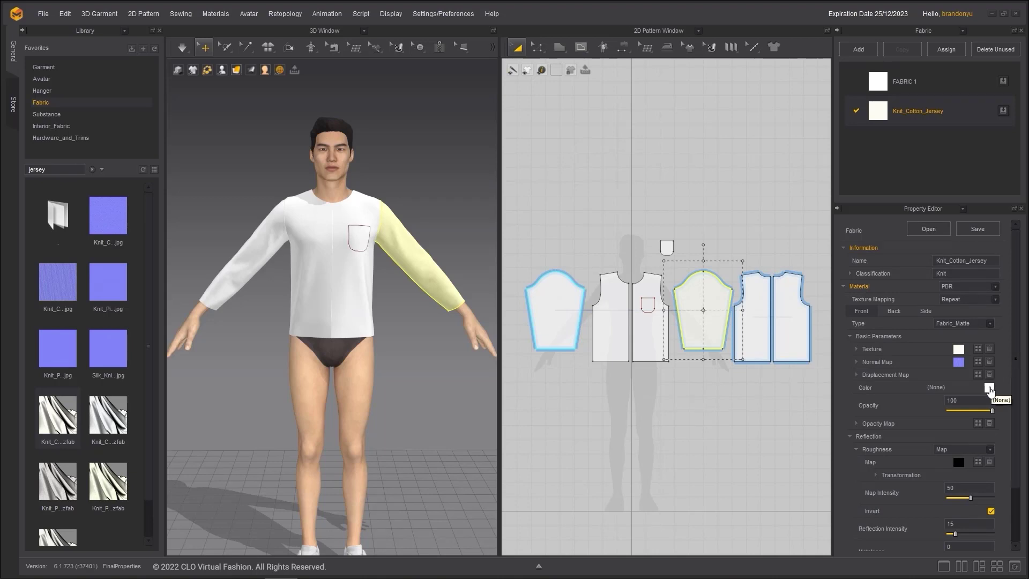
click(990, 388)
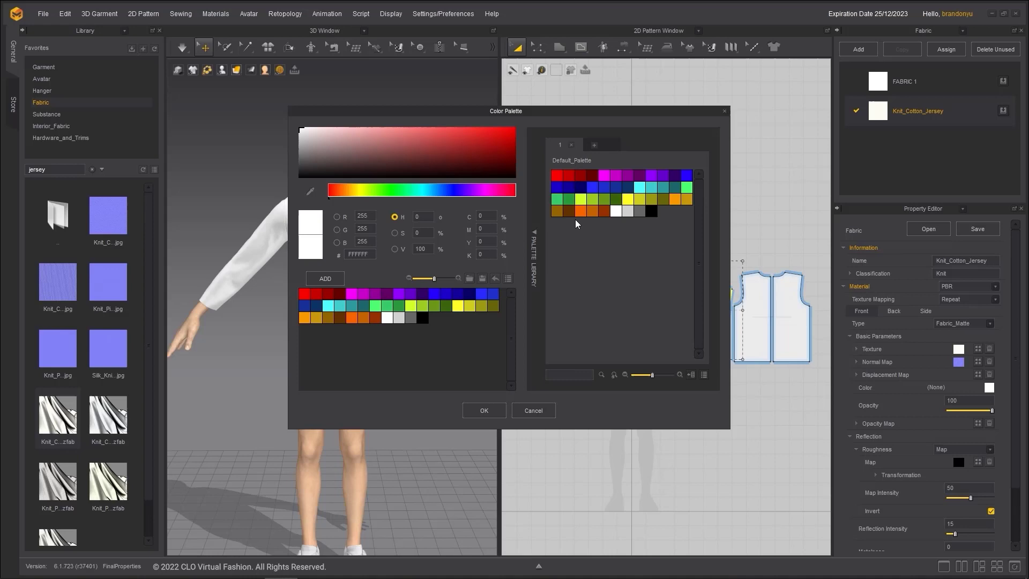
click(559, 212)
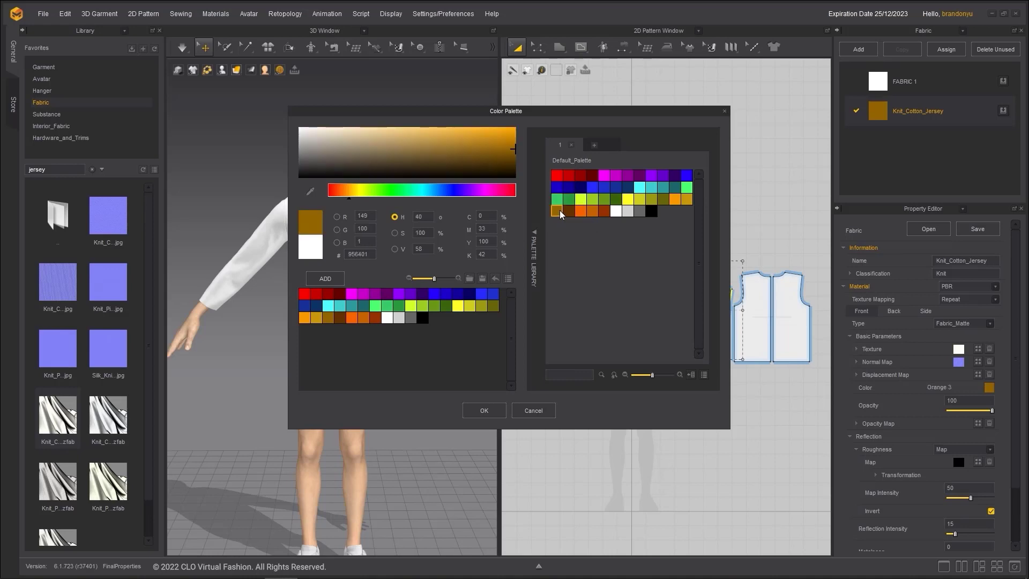
click(484, 411)
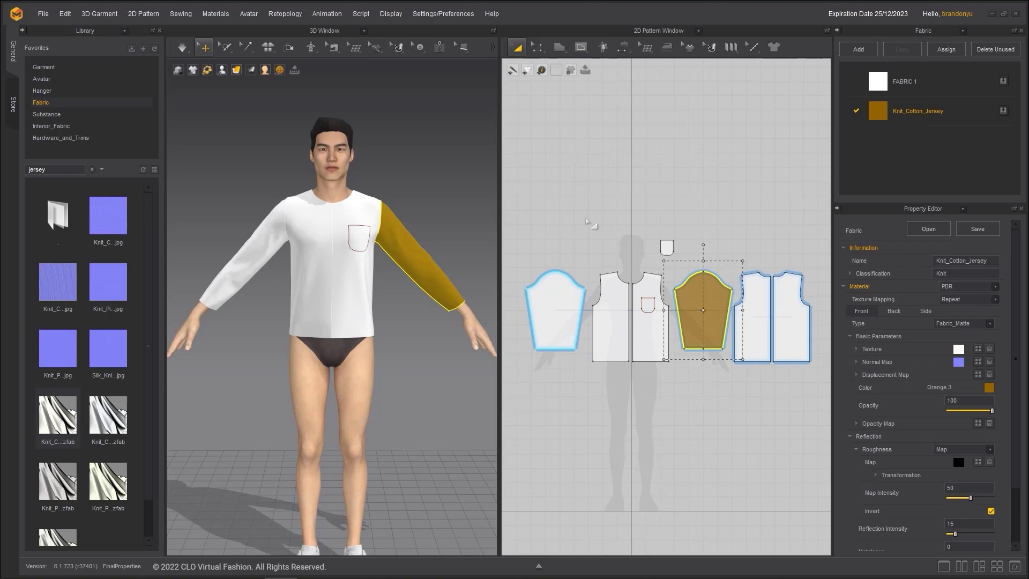
Assign the Knit_Cotton_Jersey fabric to all of the shirt's pattern pieces at once
drag(521, 219, 831, 407)
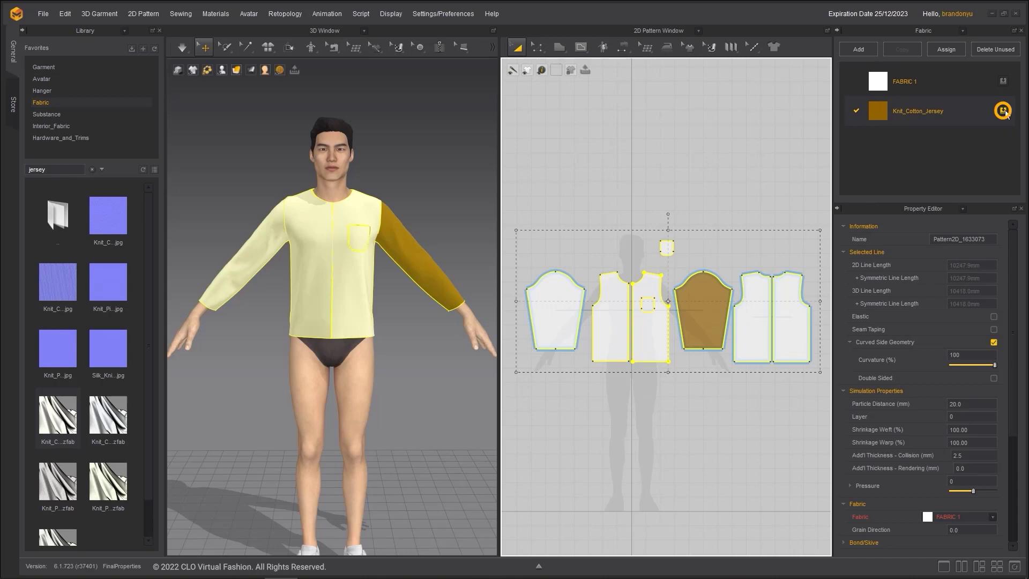
click(1003, 111)
click(778, 179)
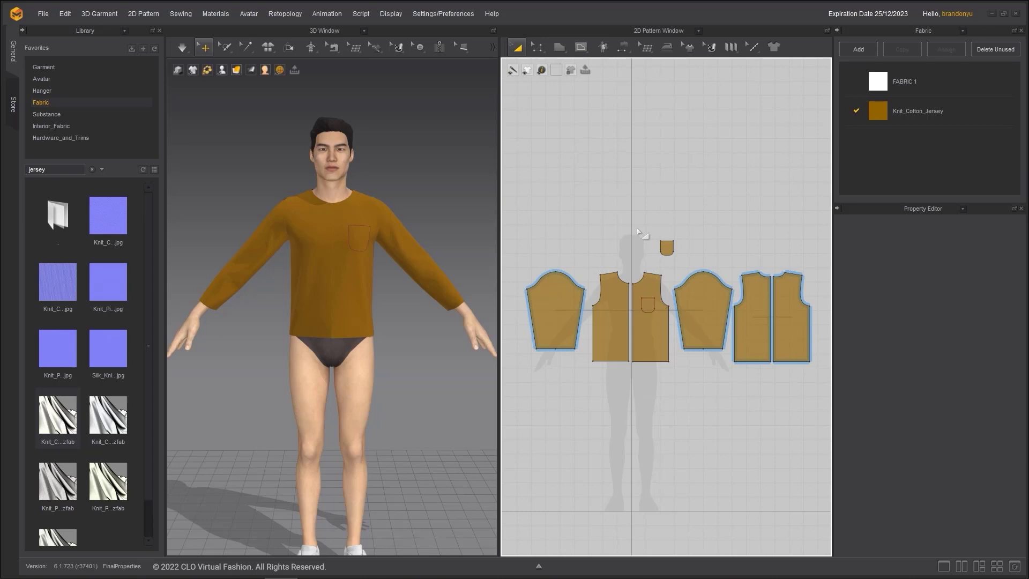
Duplicate the Knit_Cotton_Jersey fabric and rename the copy Knit_Cotton_Jersey_pocket
click(886, 111)
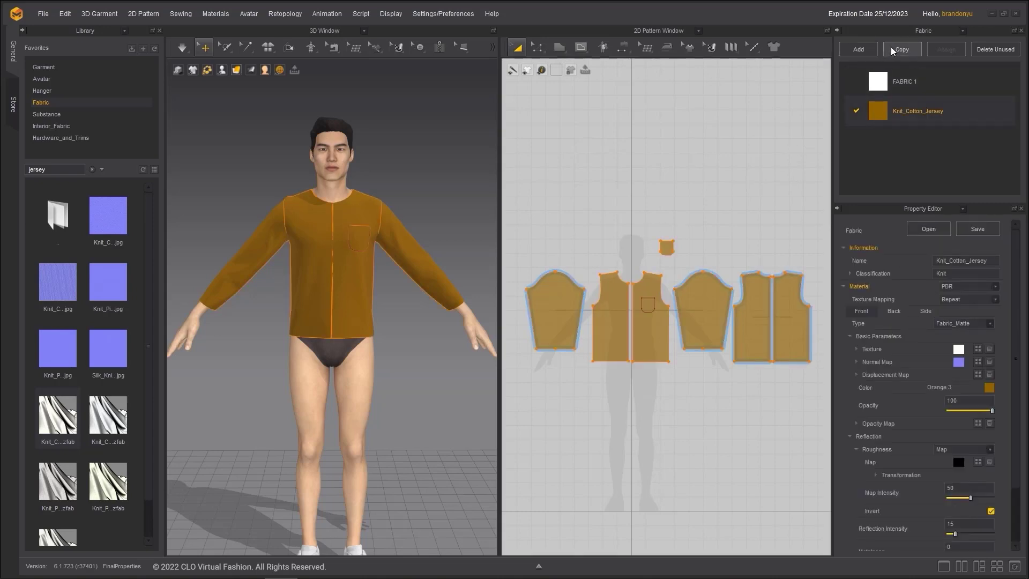
click(893, 50)
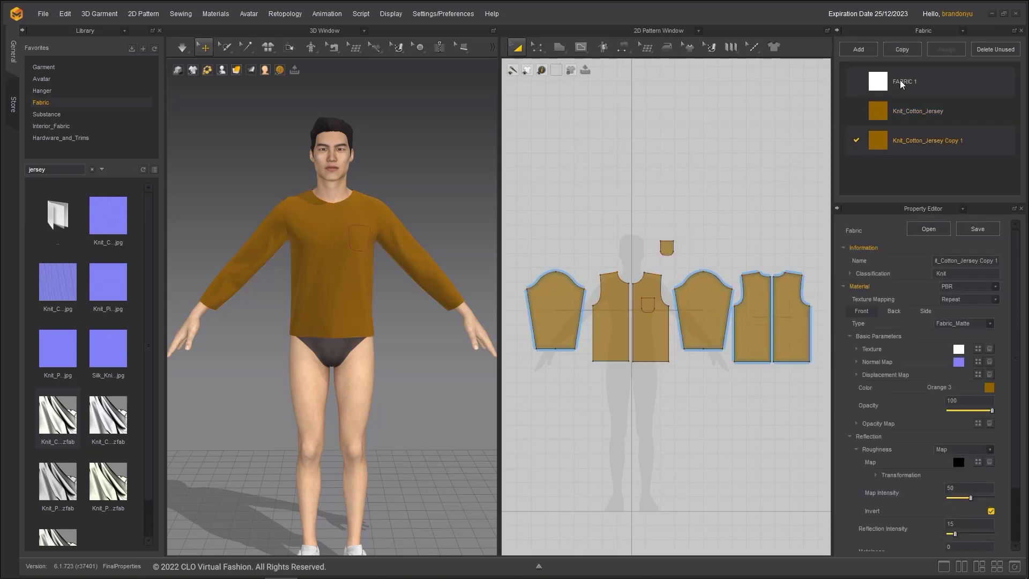
double_click(955, 146)
drag(979, 141, 947, 143)
text(_pocket)
key(Return)
Set the Knit_Cotton_Jersey_pocket fabric's color to light peach (E2BB9C) and apply it to the pocket pattern
click(989, 387)
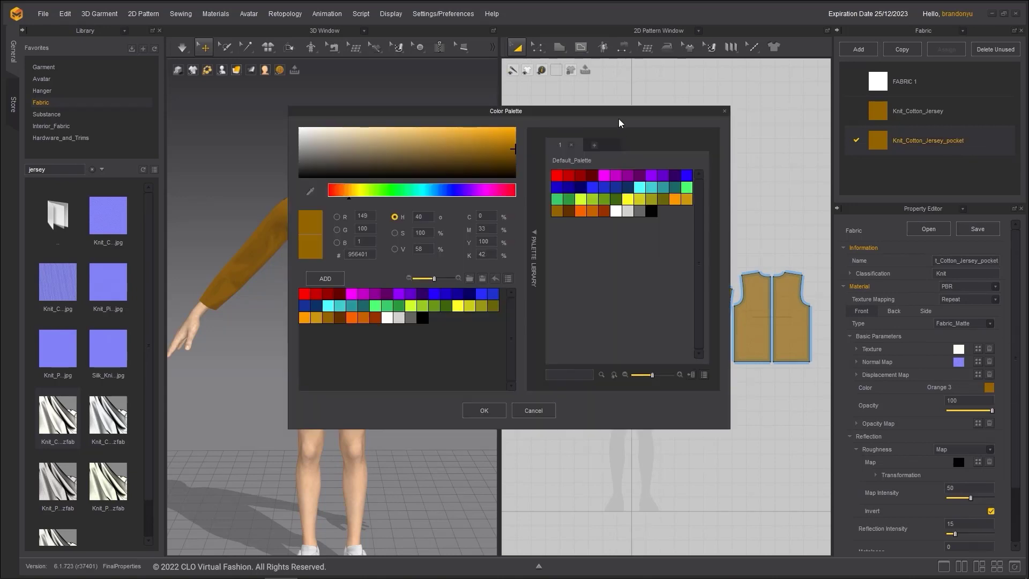
drag(651, 118, 667, 162)
click(381, 177)
click(355, 235)
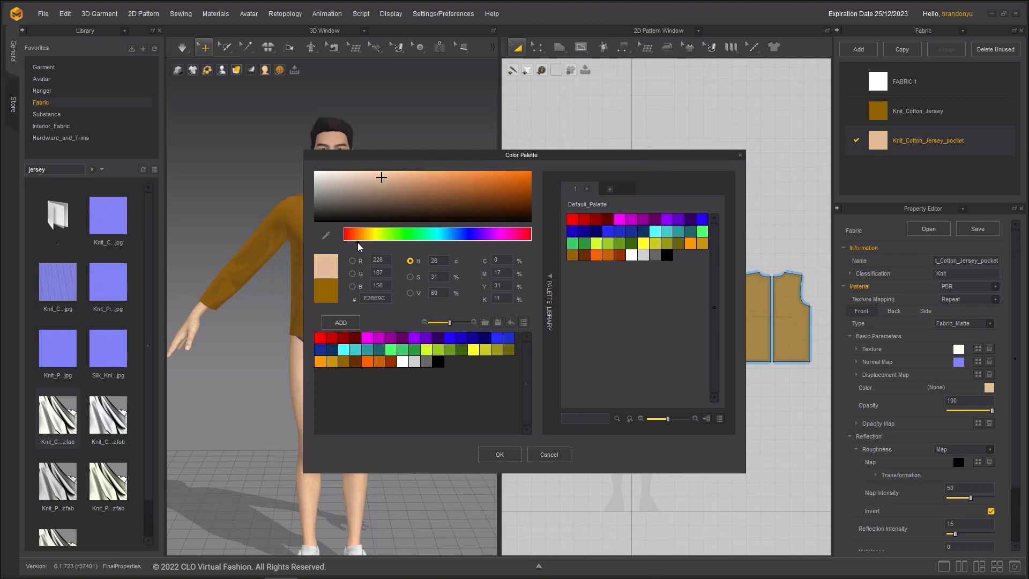
click(499, 455)
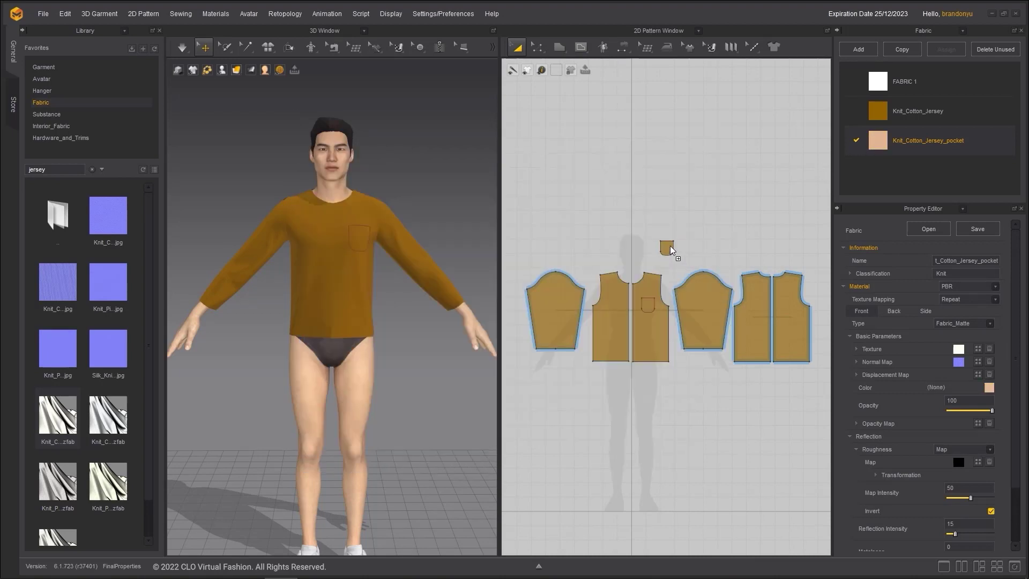
Simulate the garment, tugging at the sleeves and both front pieces to settle the drape, and stop the simulation
click(431, 216)
key(space)
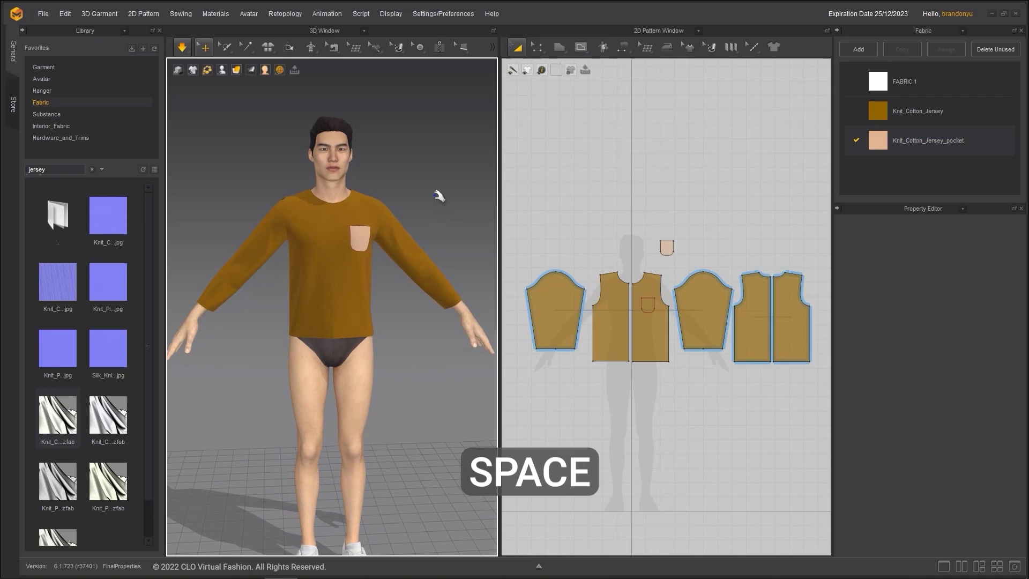
drag(349, 303, 264, 241)
click(264, 225)
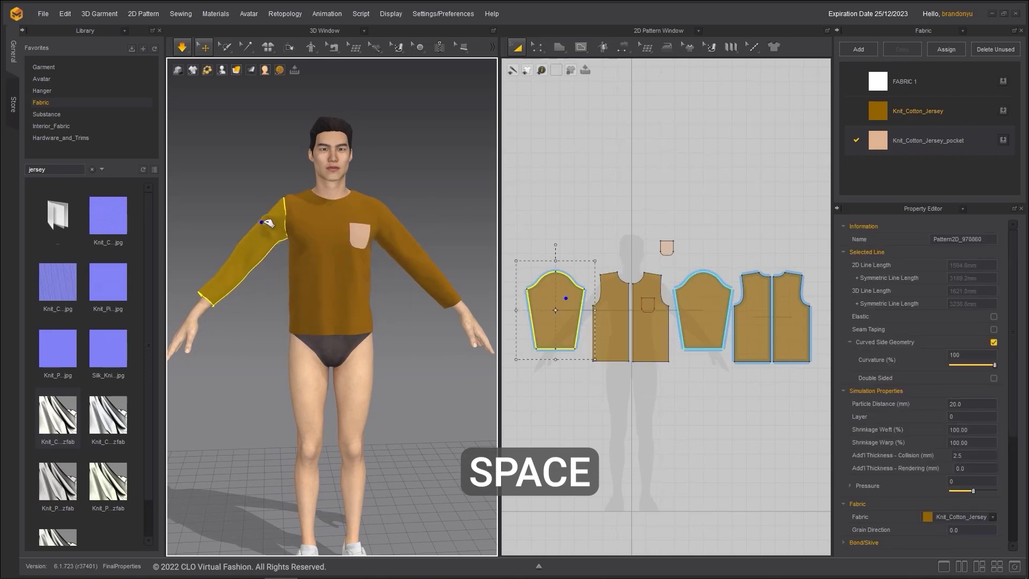
click(405, 241)
click(356, 281)
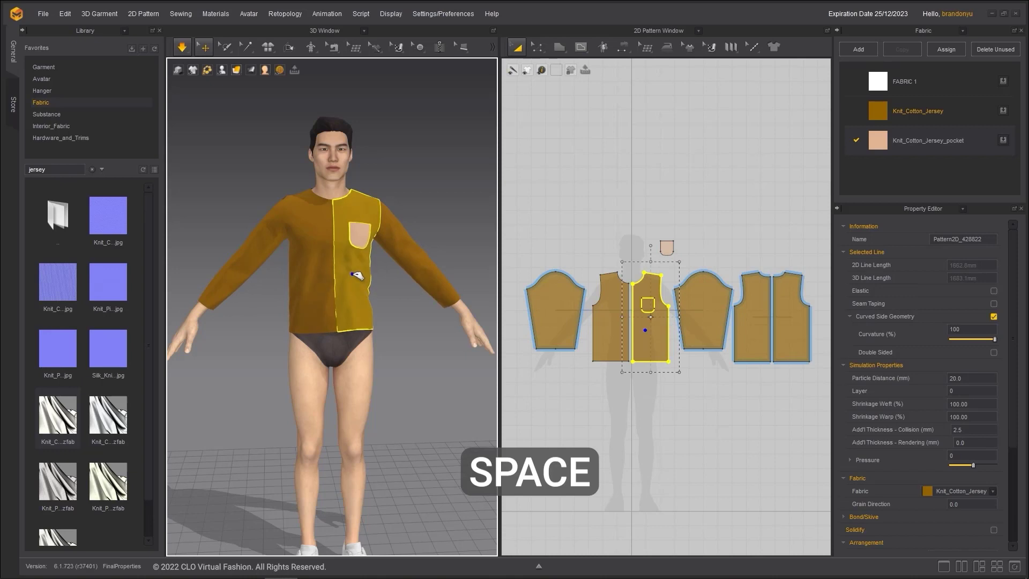
click(321, 278)
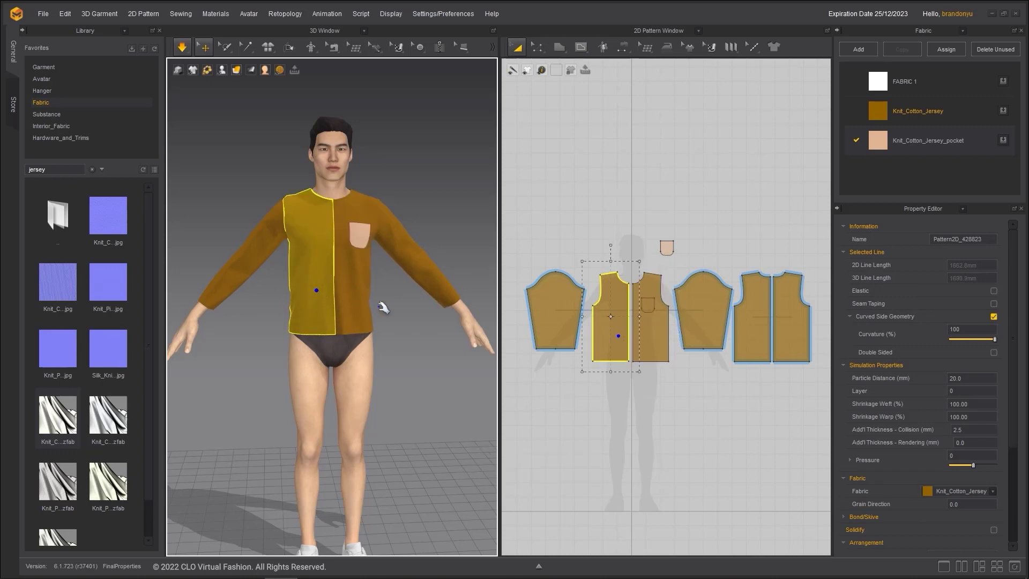
key(space)
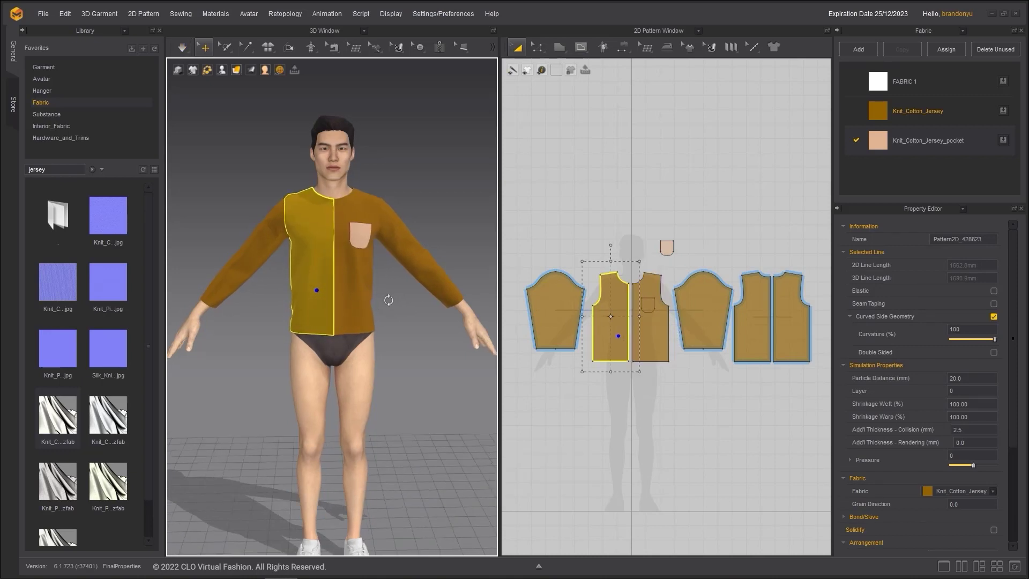
click(391, 298)
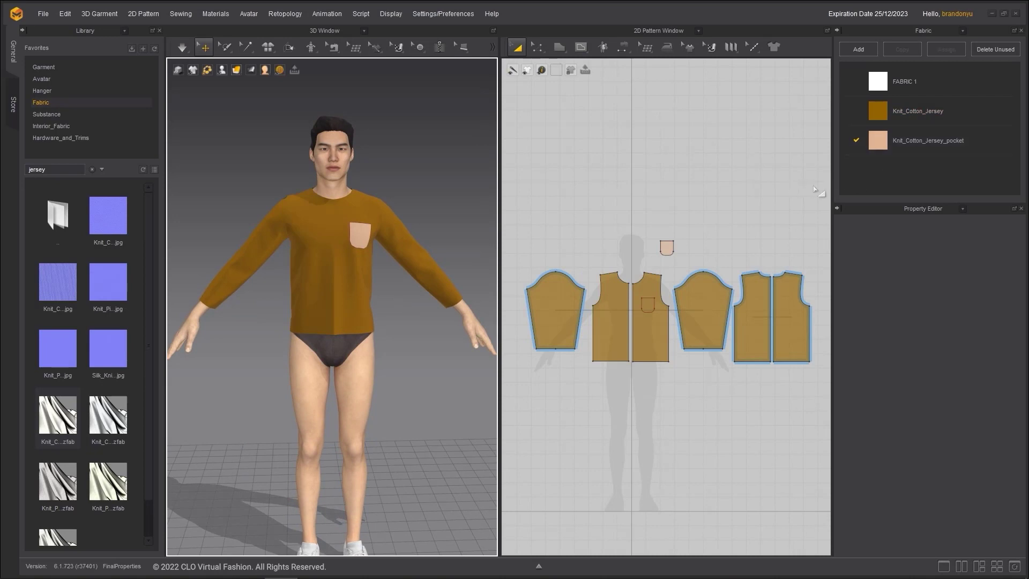
Set the particle distance of all pattern pieces to 5 mm
click(512, 211)
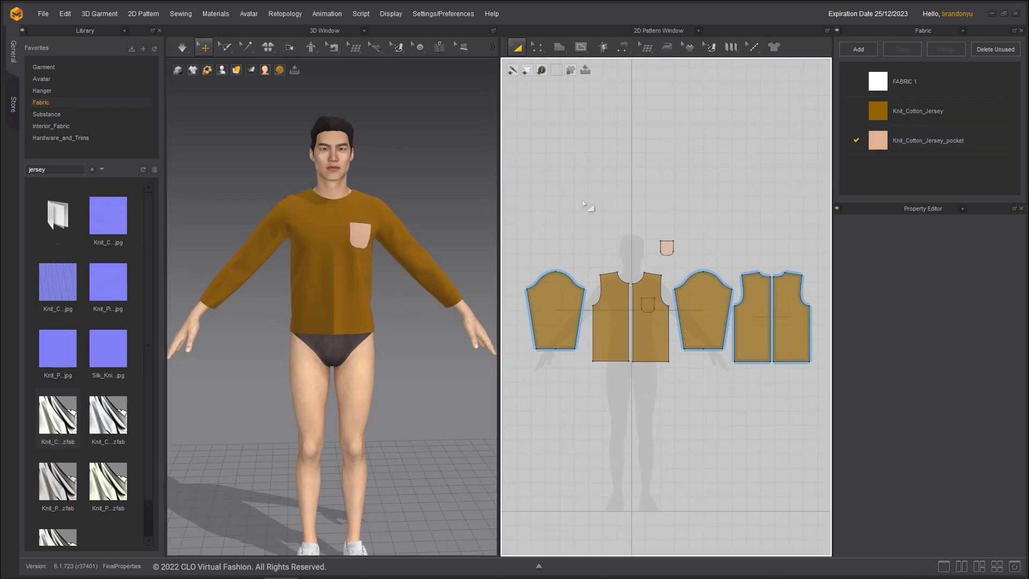
drag(636, 307, 824, 402)
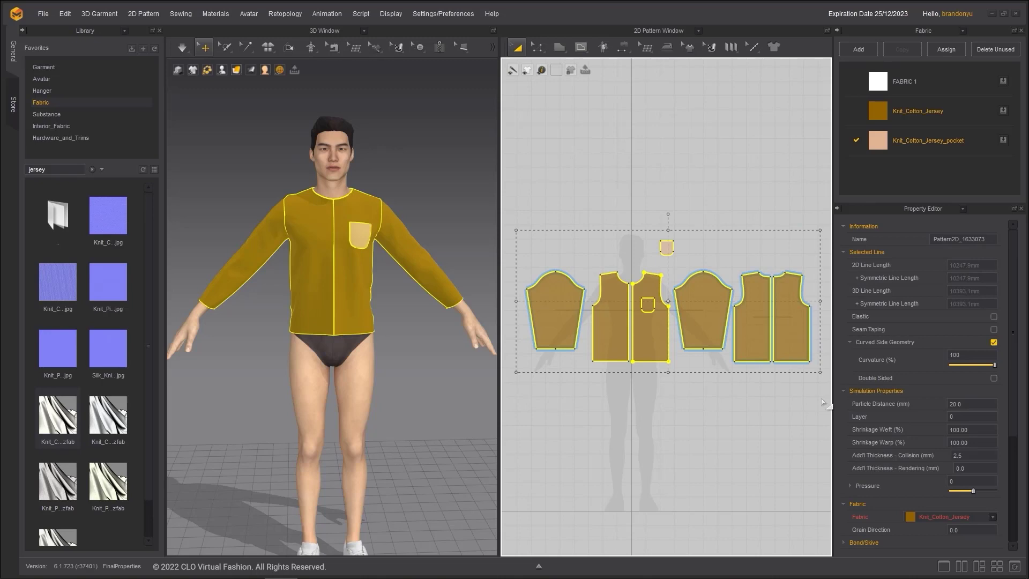
click(978, 405)
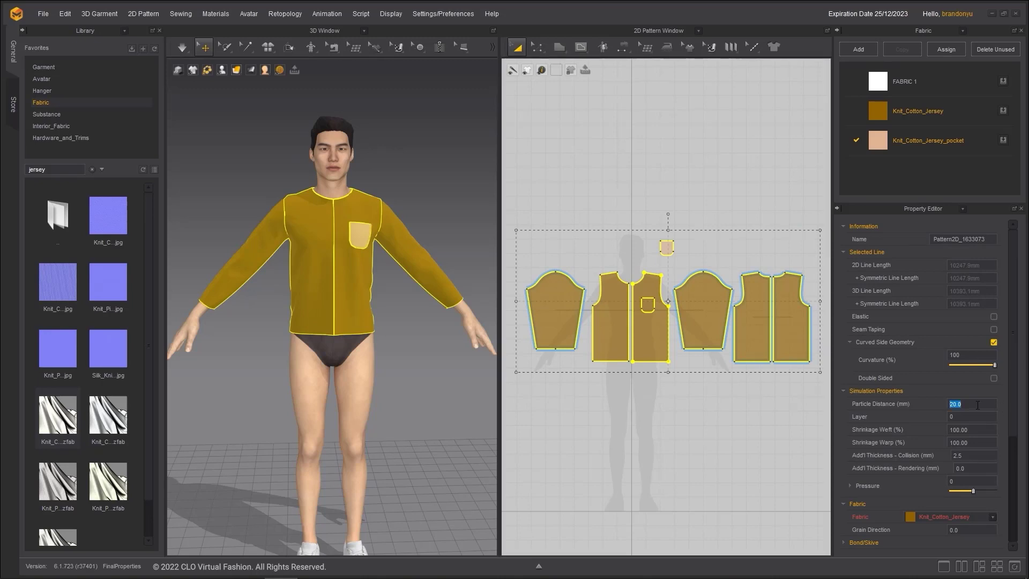
text(5)
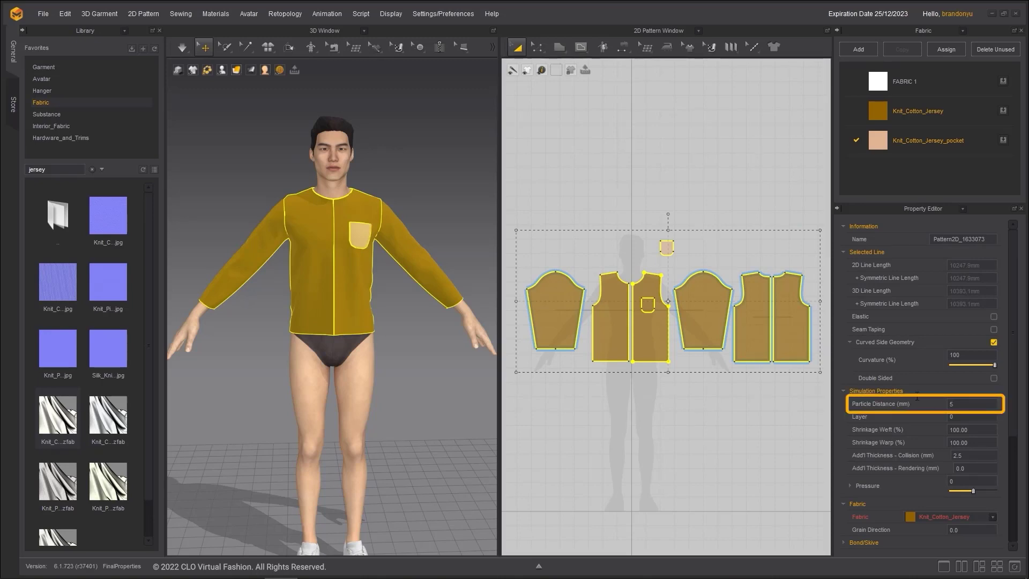
key(Return)
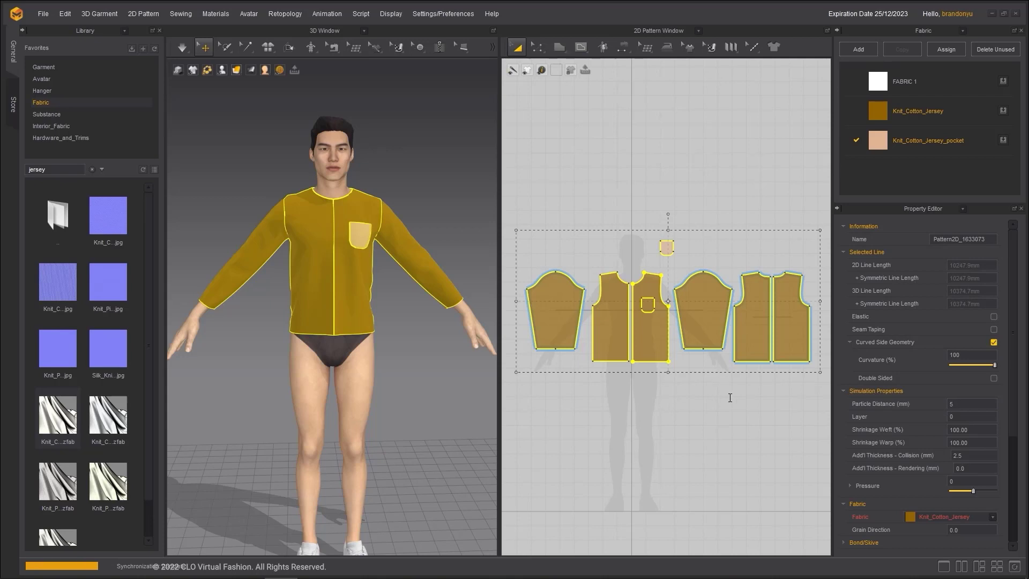
Display the garment as a see-through mesh and examine the triangulation on the shirt front up close
click(406, 178)
click(221, 69)
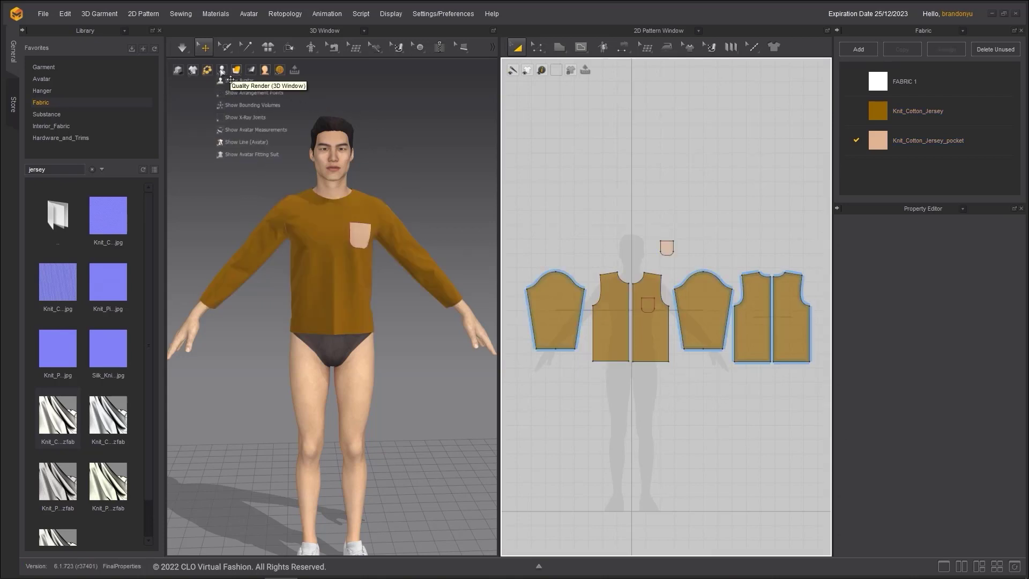
mouse_move(236, 70)
click(238, 119)
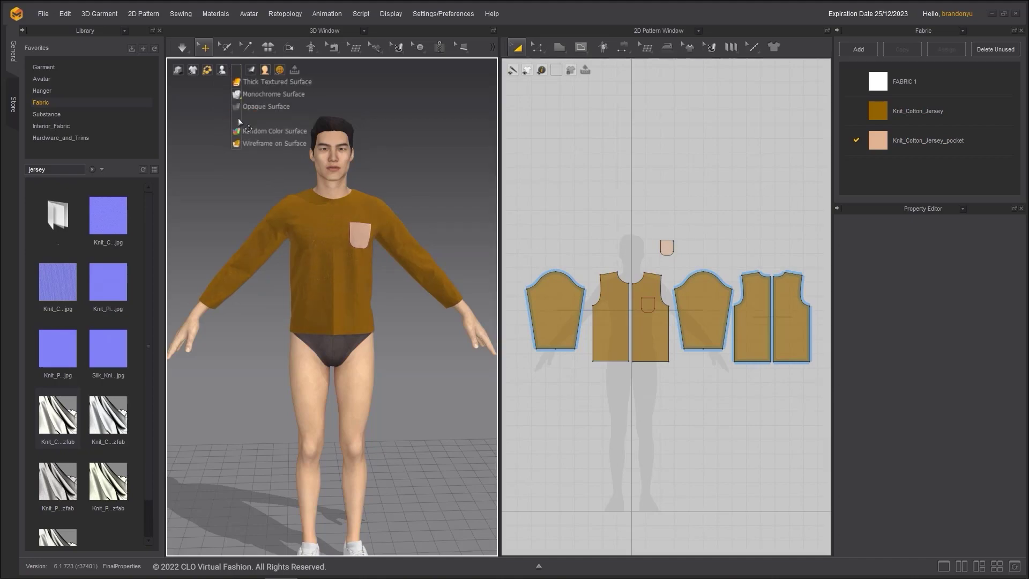
scroll(396, 193, up, 10)
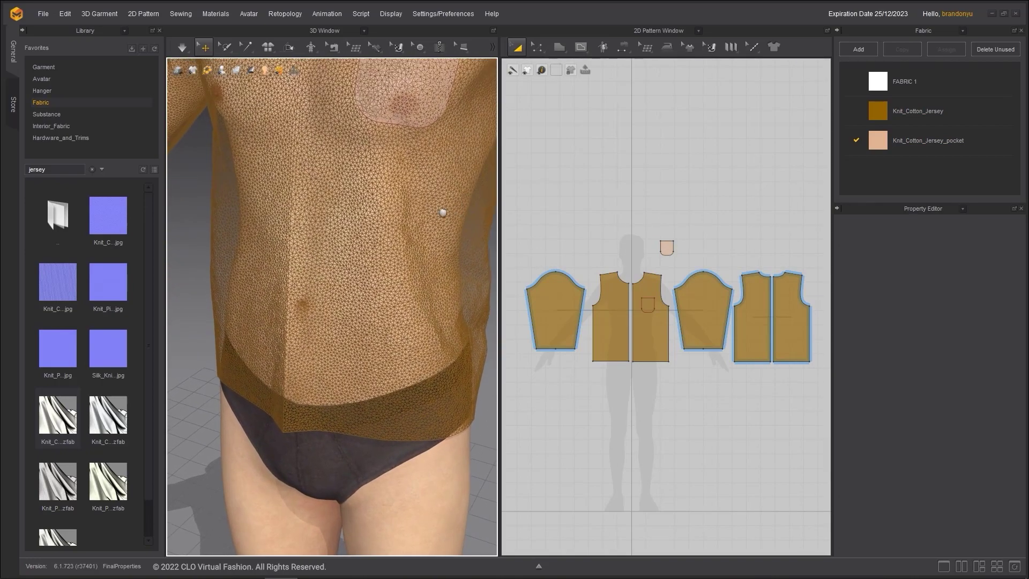
Simulate the see-through mesh garment while tugging the pocket-side front piece sideways to settle its drape
right_drag(443, 213, 435, 306)
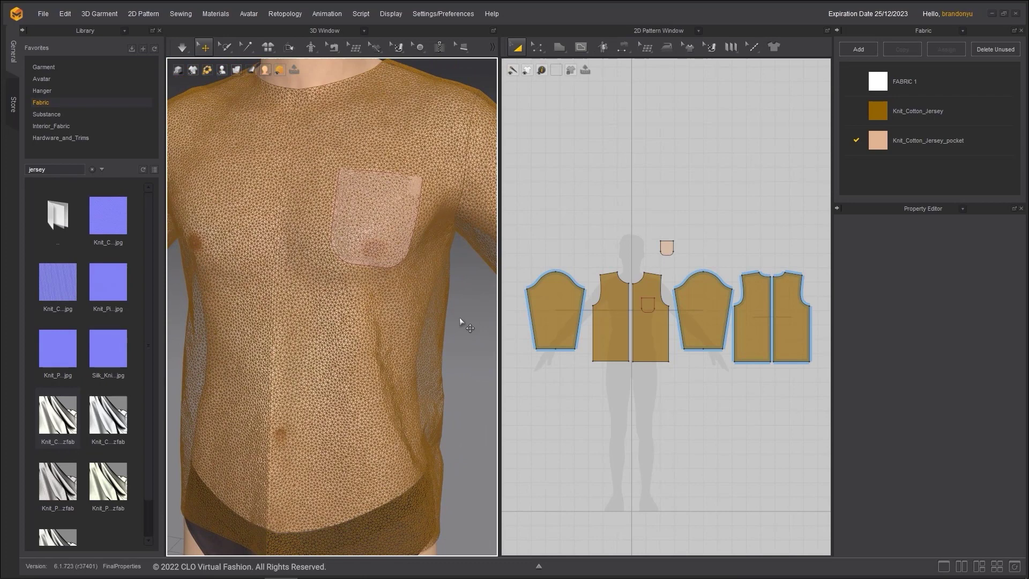
key(space)
drag(420, 321, 333, 322)
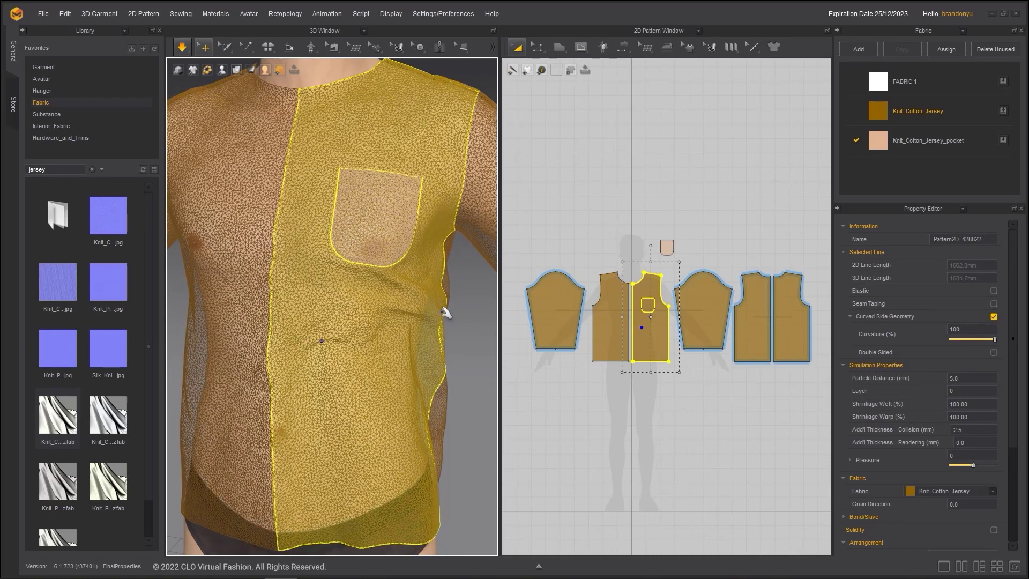
key(space)
scroll(413, 324, down, 3)
scroll(413, 323, down, 3)
right_drag(414, 325, 439, 325)
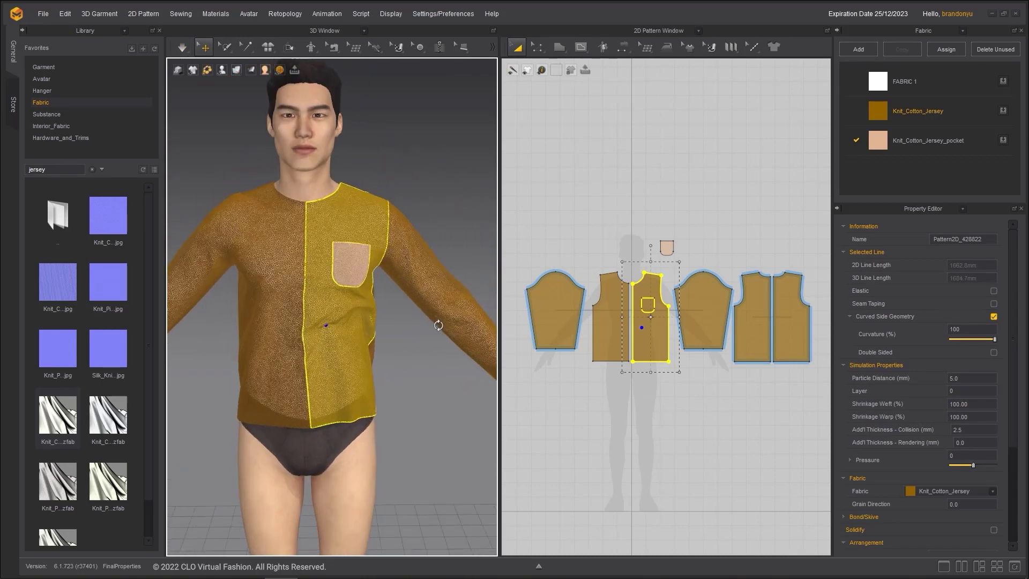
scroll(412, 324, down, 4)
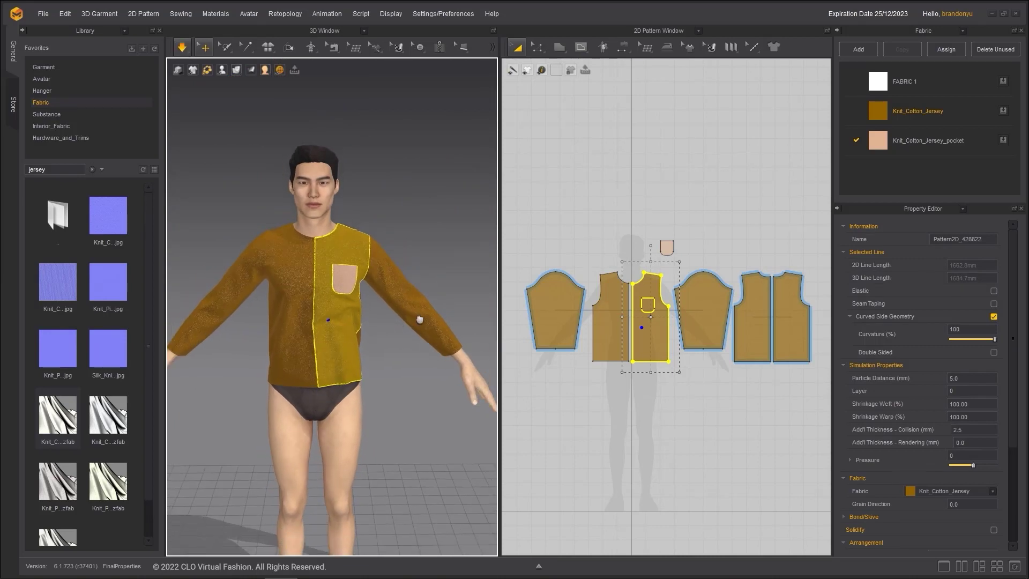
Run the simulation again and display the garment as Textured Surface
key(space)
key(space)
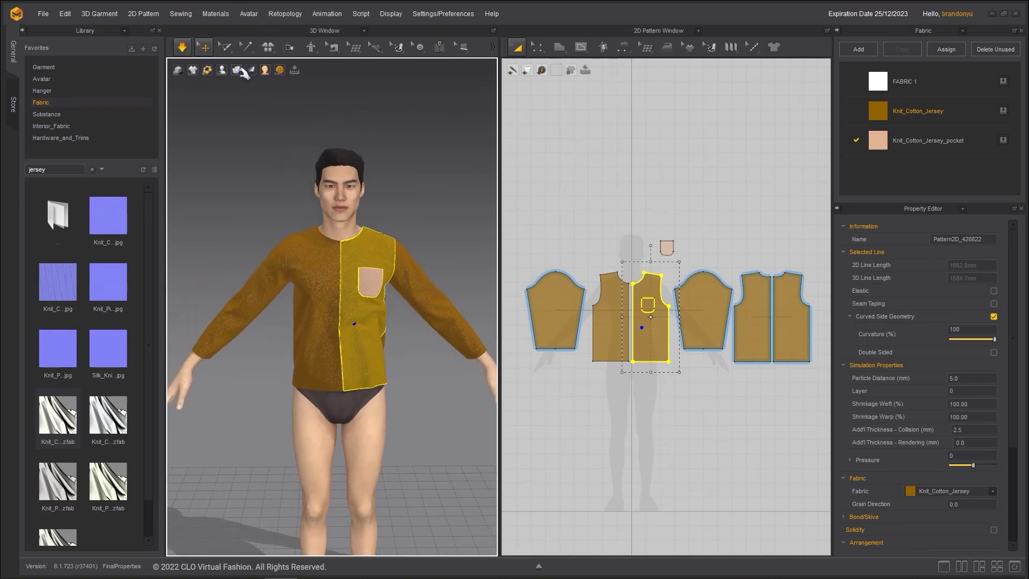
click(237, 70)
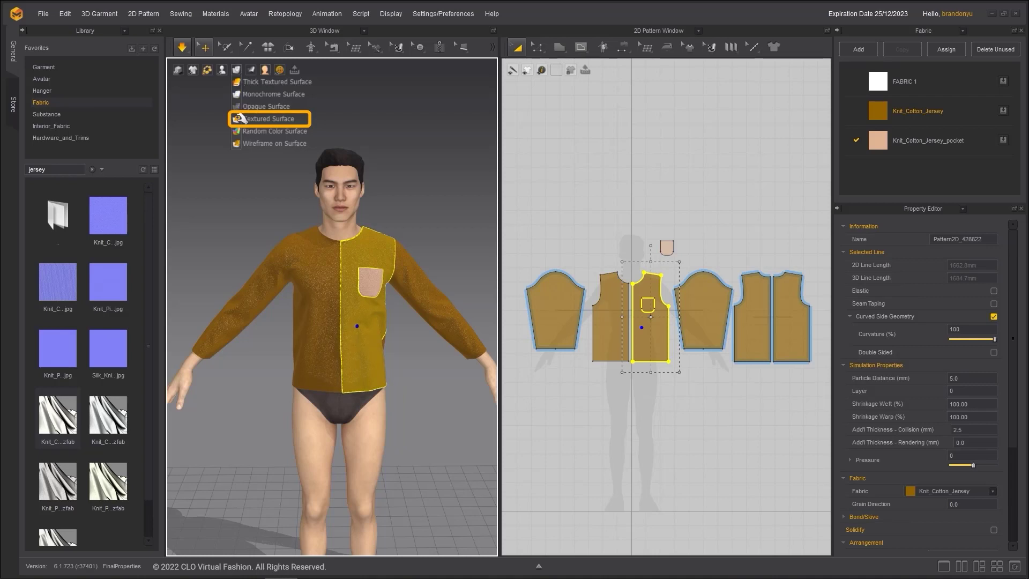
click(238, 118)
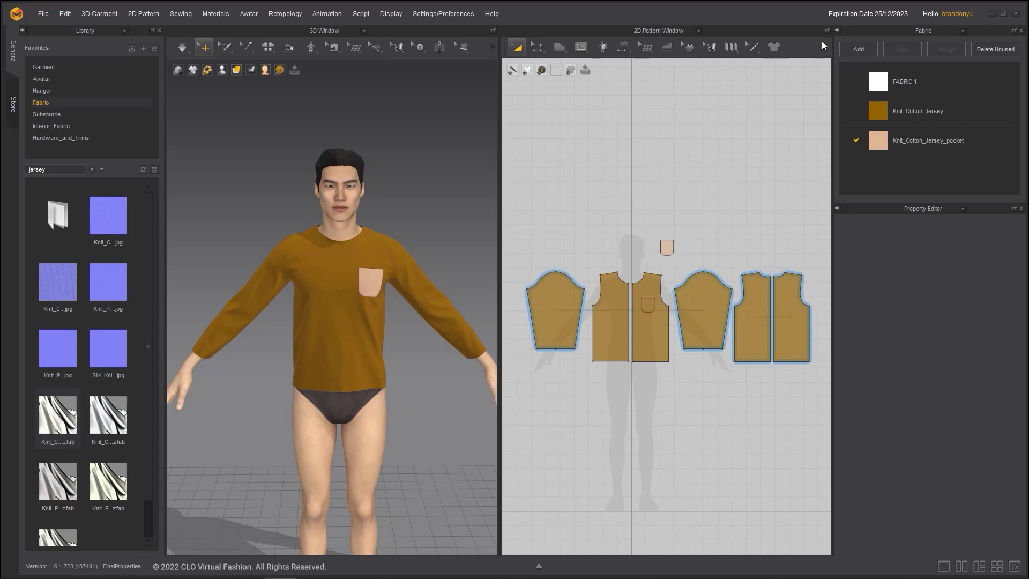
Detach the topstitch tools into a floating palette and show the Topstitch list in place of the Fabric list
click(753, 47)
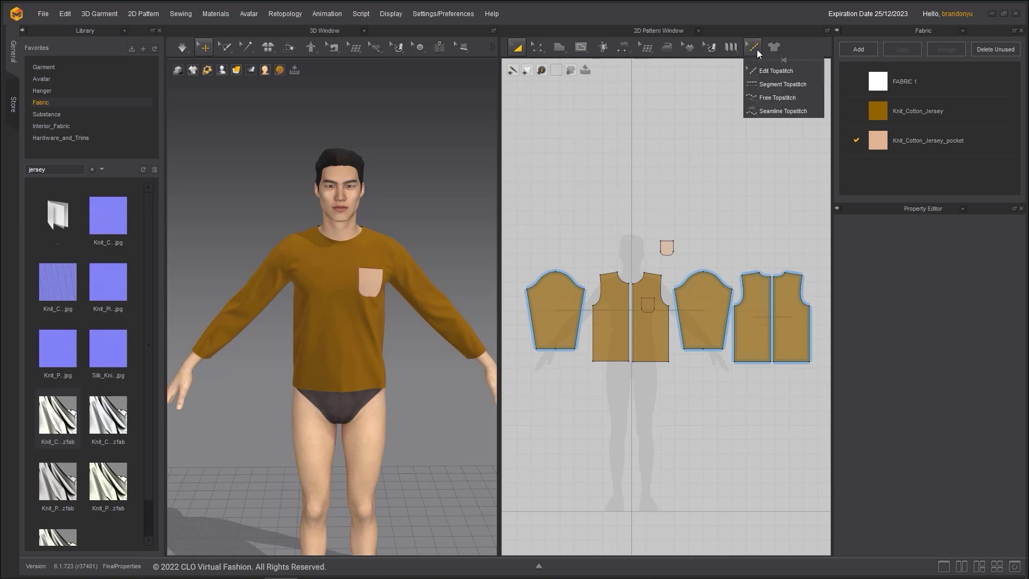
click(755, 49)
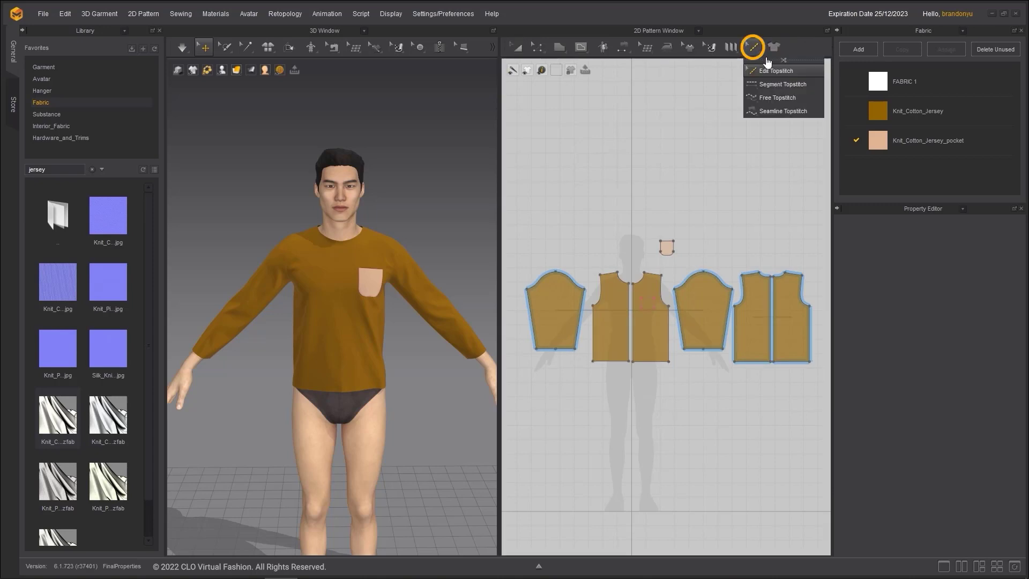
click(768, 59)
drag(775, 70, 730, 125)
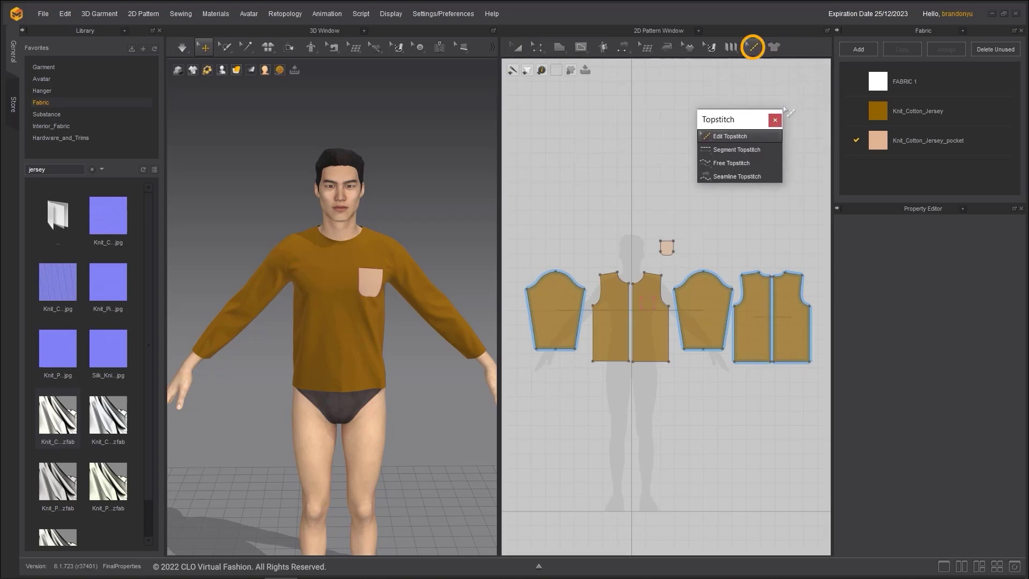
click(963, 32)
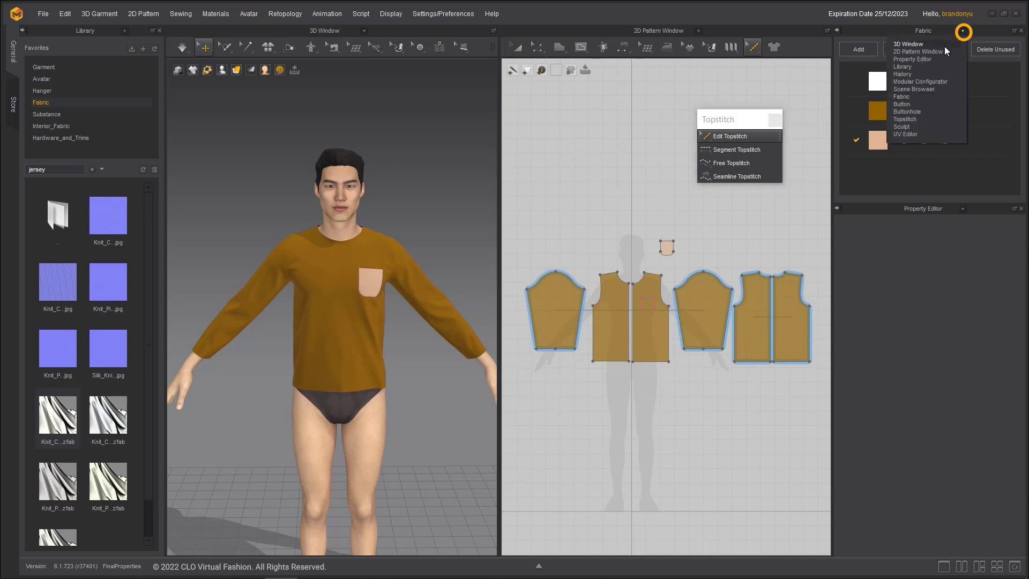
click(912, 116)
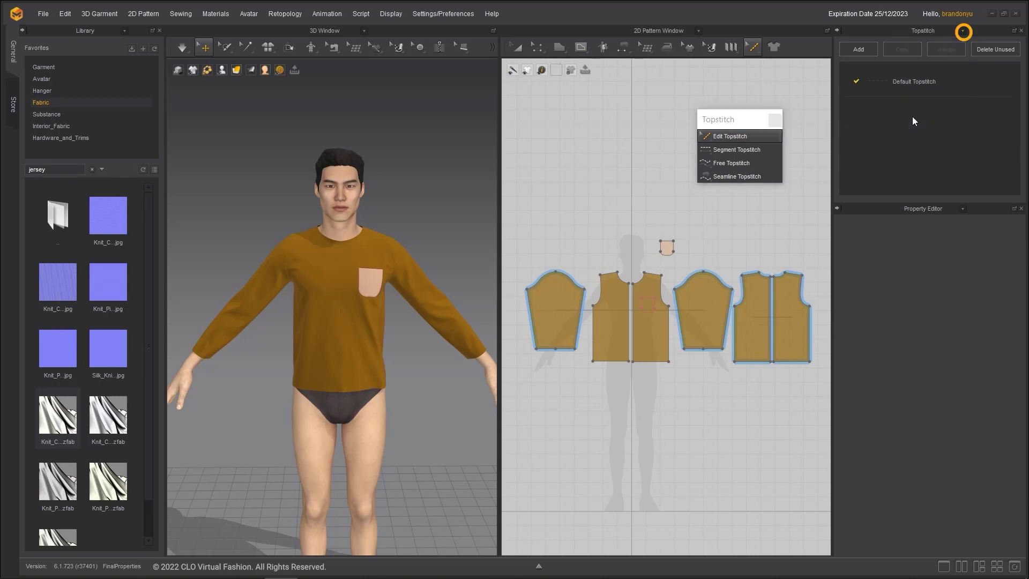
Add segment topstitches in the Default Topstitch style along the necklines of both front and both back pieces
click(736, 149)
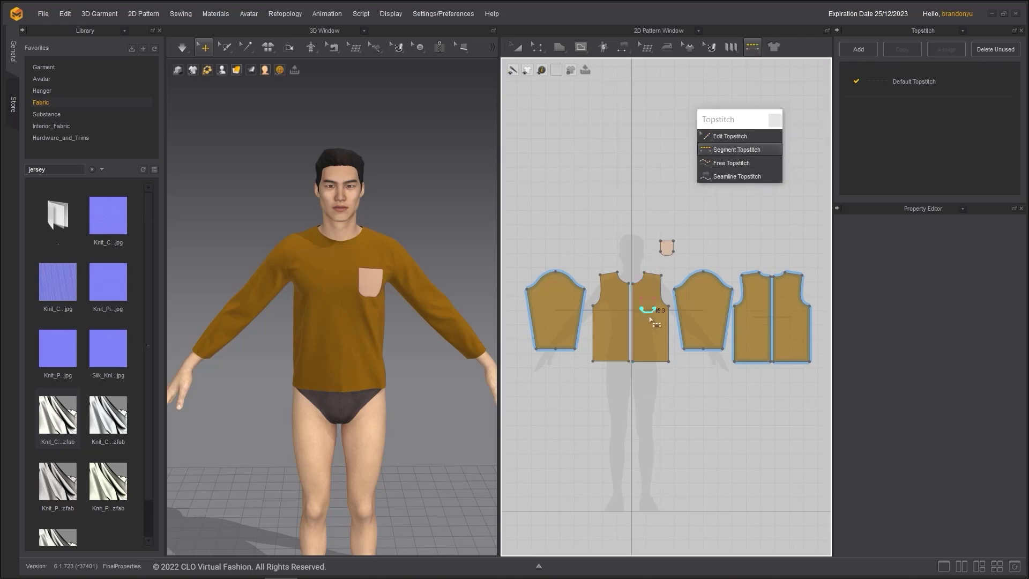
scroll(659, 323, up, 3)
scroll(659, 323, up, 5)
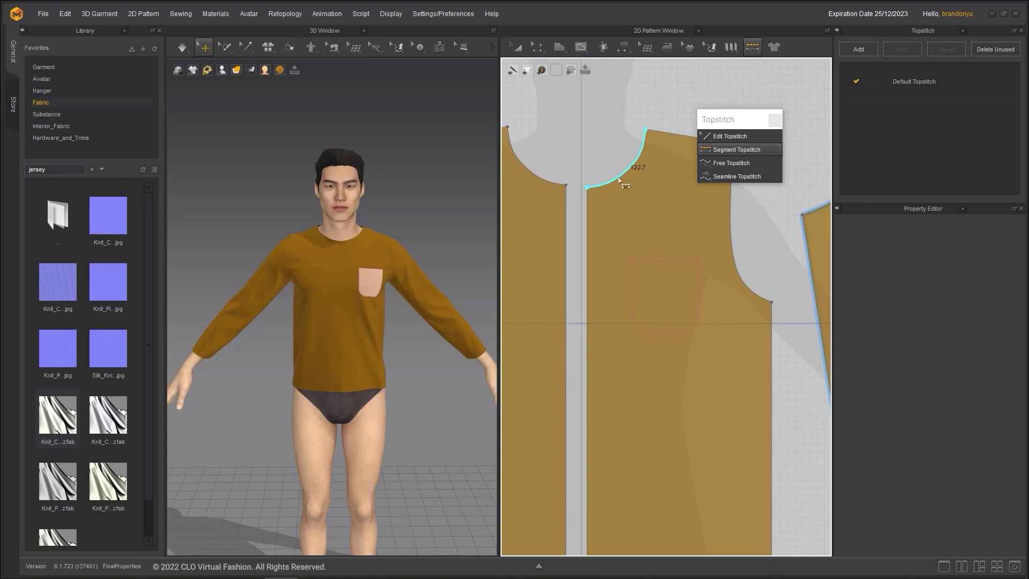
click(615, 178)
scroll(397, 200, up, 3)
scroll(396, 200, up, 8)
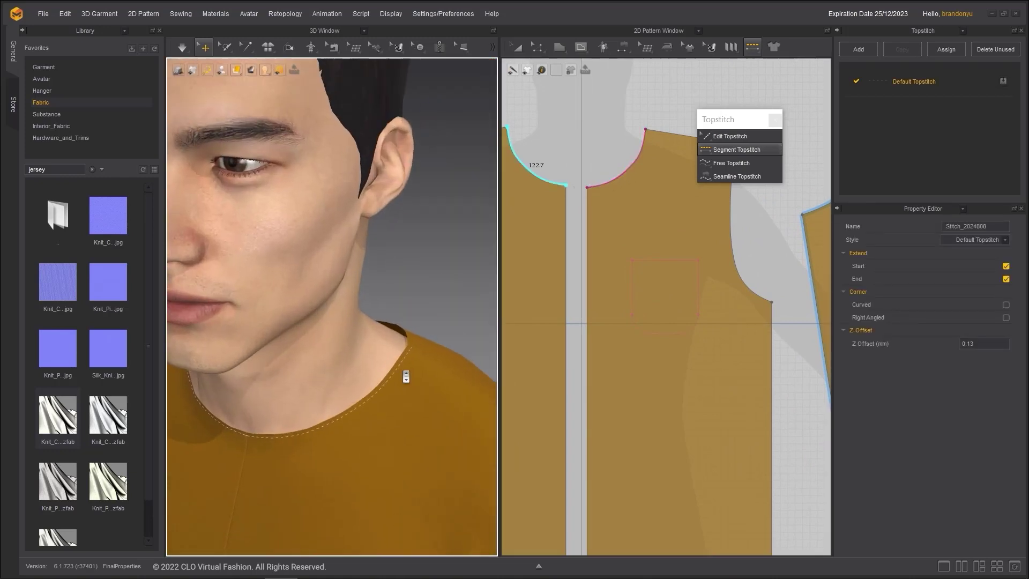
scroll(414, 364, down, 1)
scroll(757, 287, down, 6)
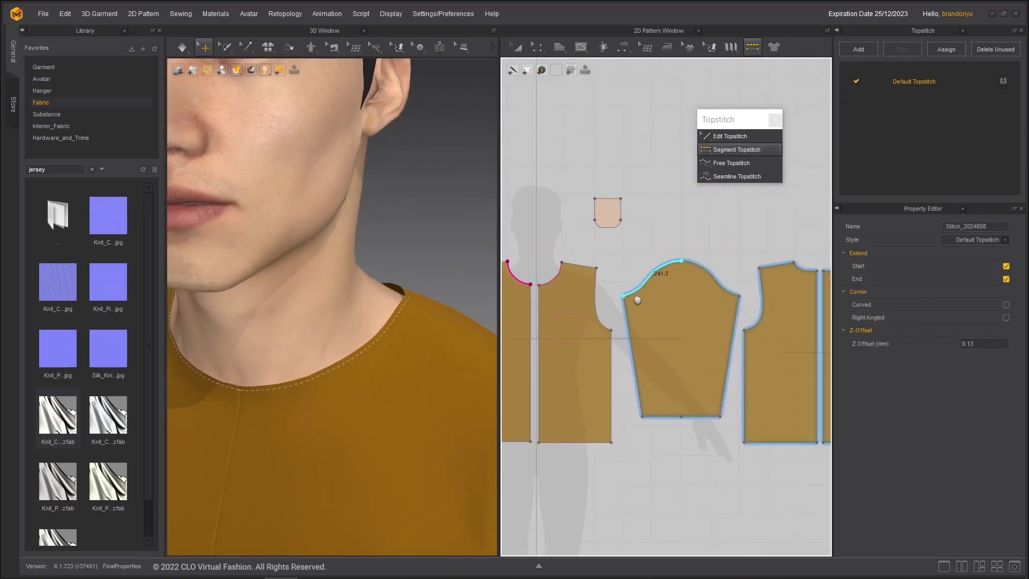
click(620, 273)
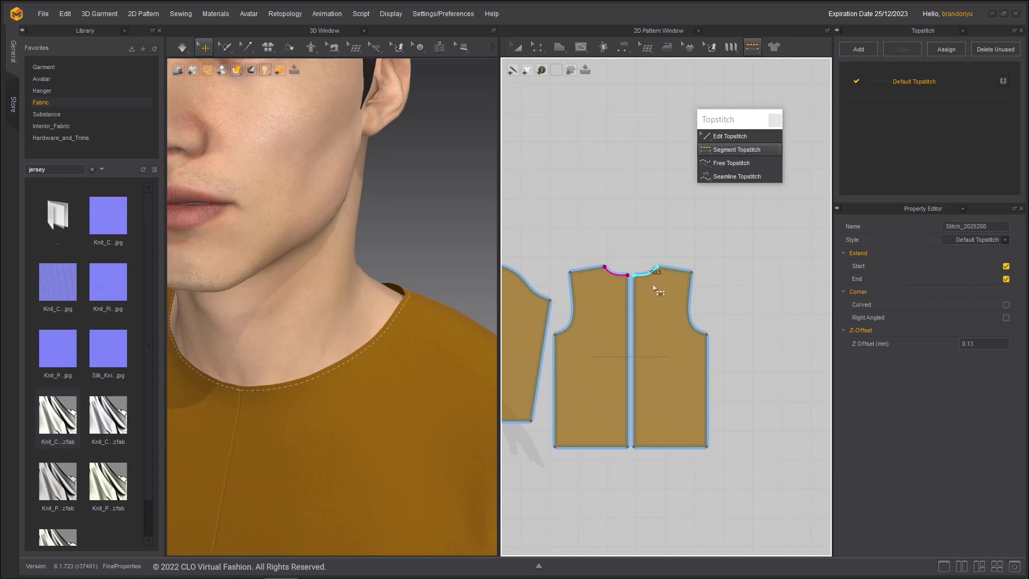
Try the Texture type on the Default Topstitch style and return it to OBJ
click(925, 85)
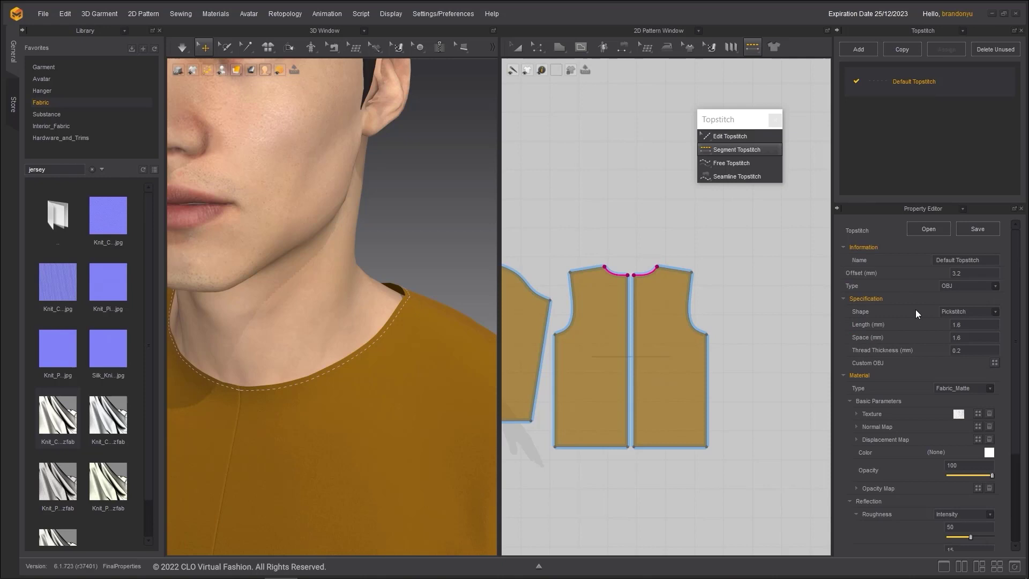
click(972, 285)
click(954, 302)
click(960, 286)
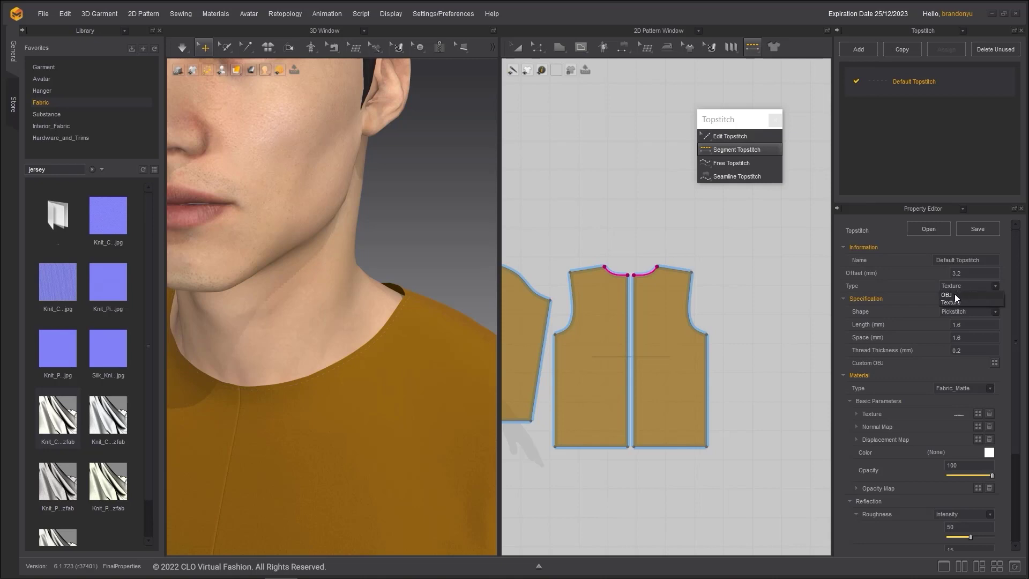
click(954, 294)
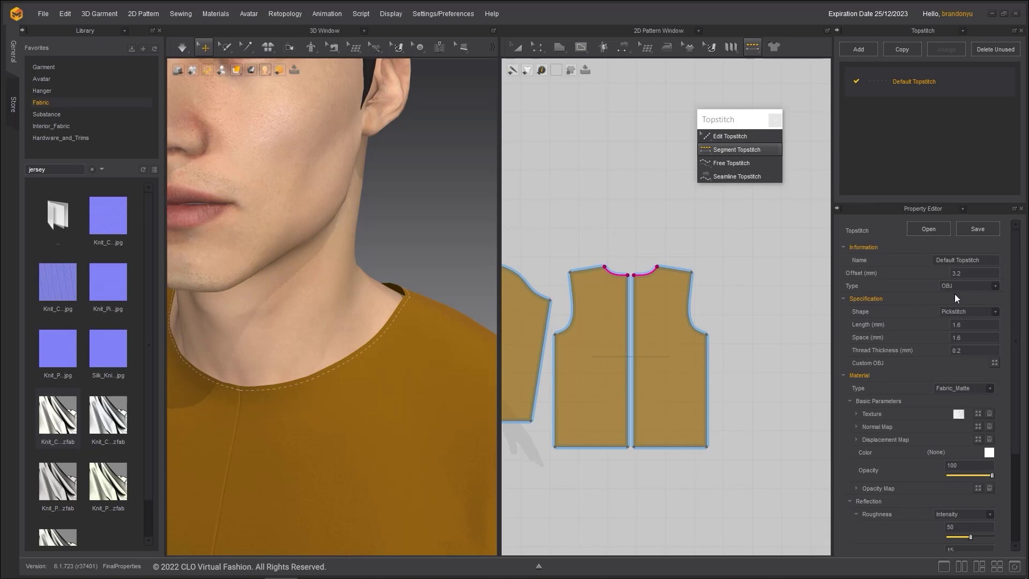
Give the Default Topstitch an Overlock shape and set its width to 2.0 mm
click(996, 312)
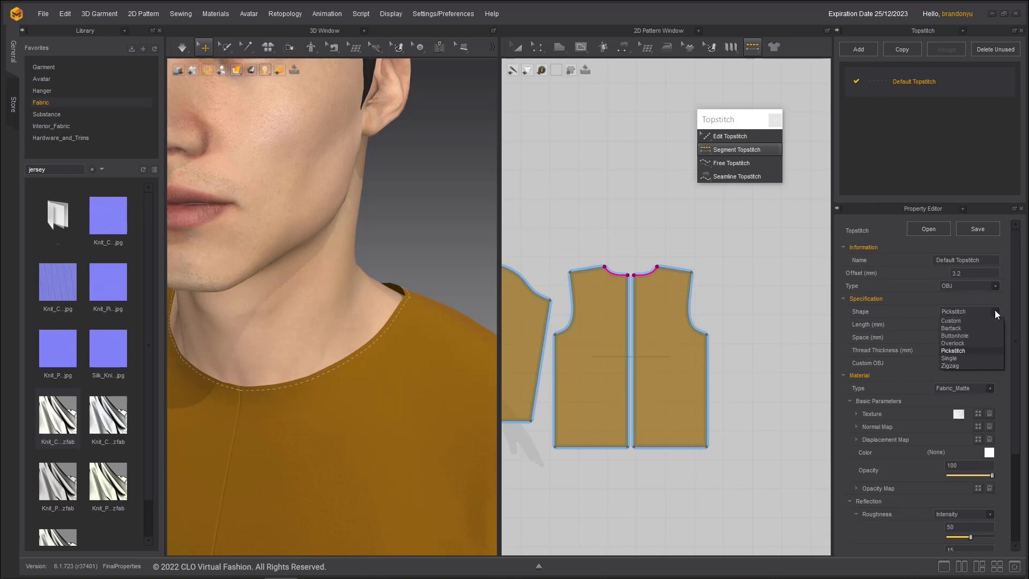
click(966, 342)
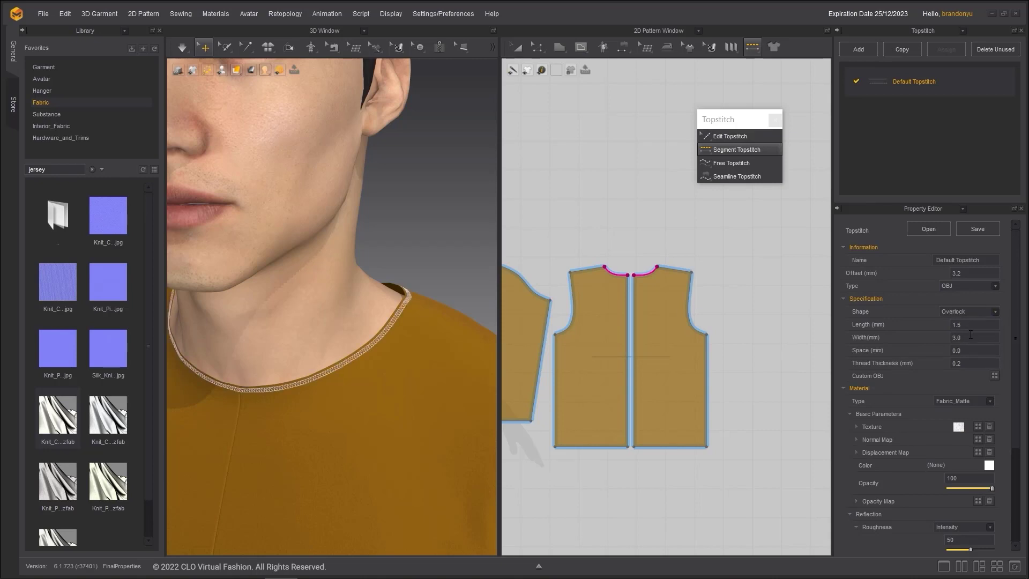
double_click(971, 336)
key(Return)
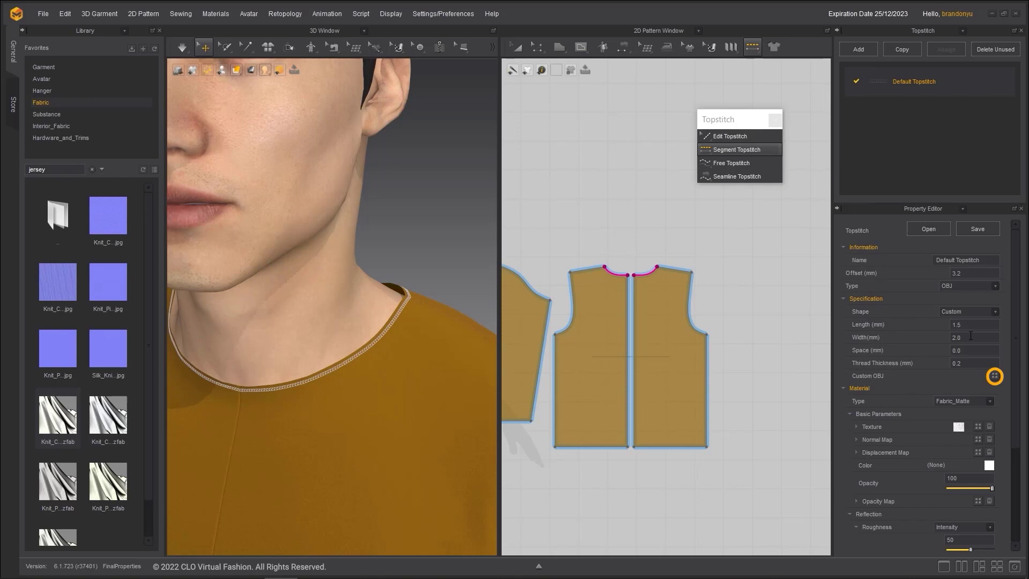
Set the Default Topstitch's thread color to light beige (E7CB92)
click(989, 466)
drag(589, 115, 705, 176)
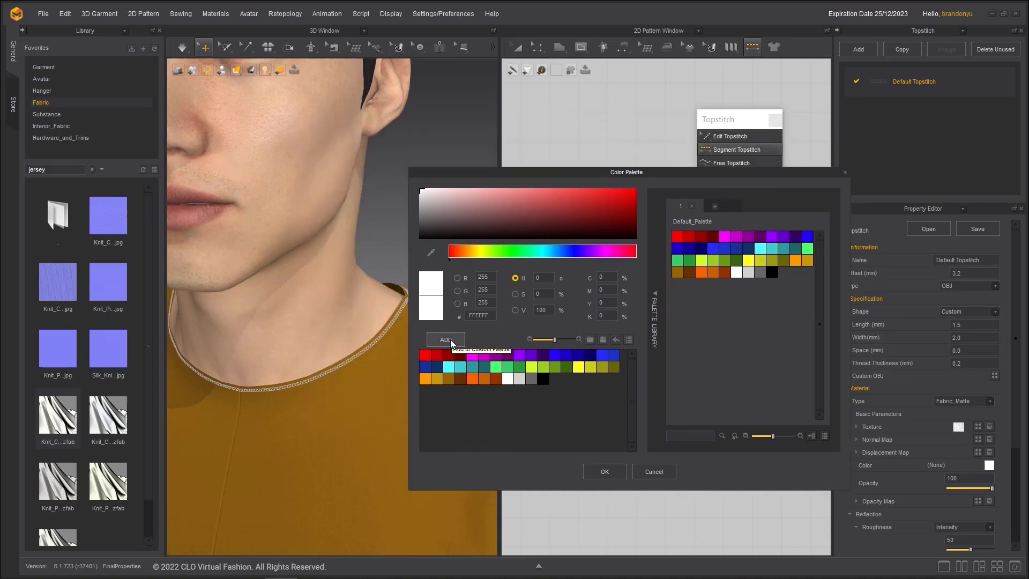
click(449, 378)
click(519, 217)
click(502, 197)
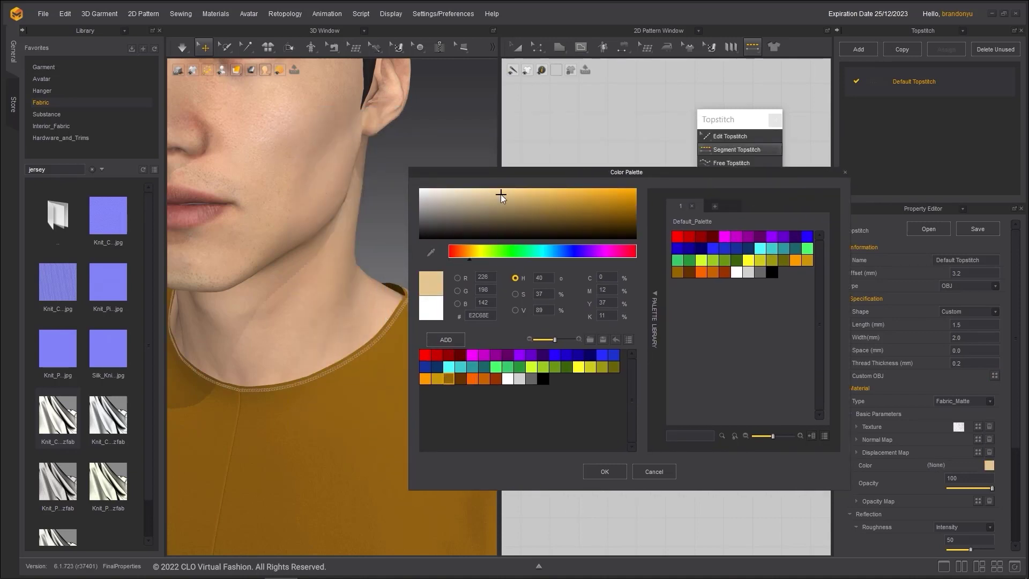
click(605, 472)
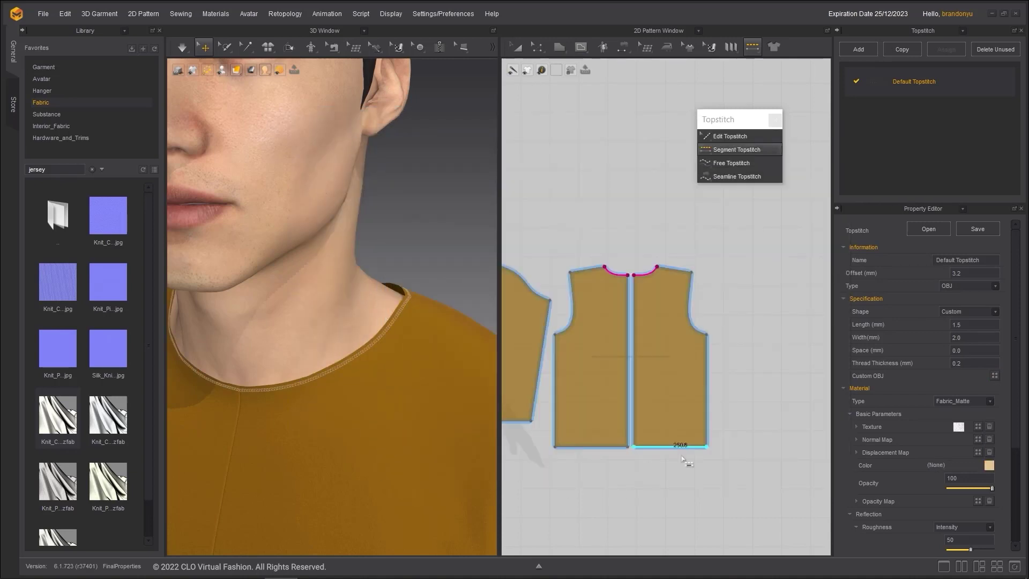
Set the Default Topstitch's offset to 5 mm
click(969, 274)
drag(969, 273, 948, 273)
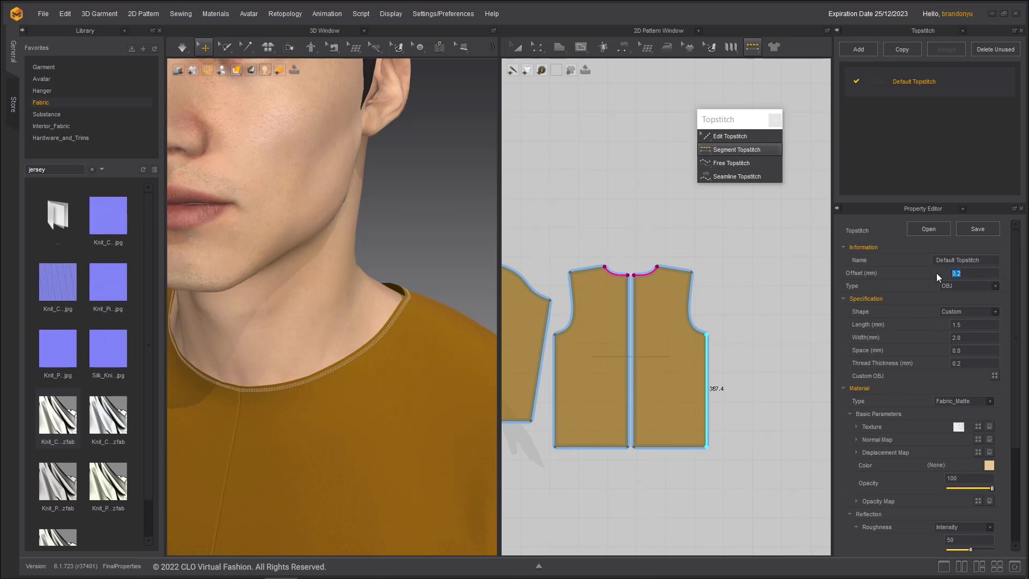
text(5)
key(Return)
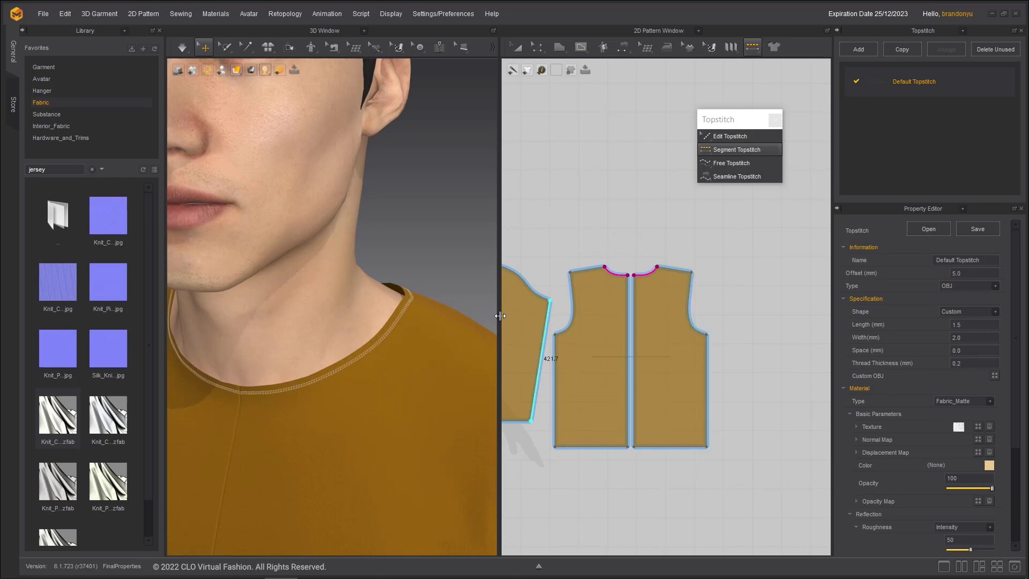
Add segment topstitches along the armholes of both front pieces
scroll(357, 253, down, 5)
right_drag(347, 247, 391, 241)
scroll(392, 241, down, 2)
middle_drag(340, 334, 391, 198)
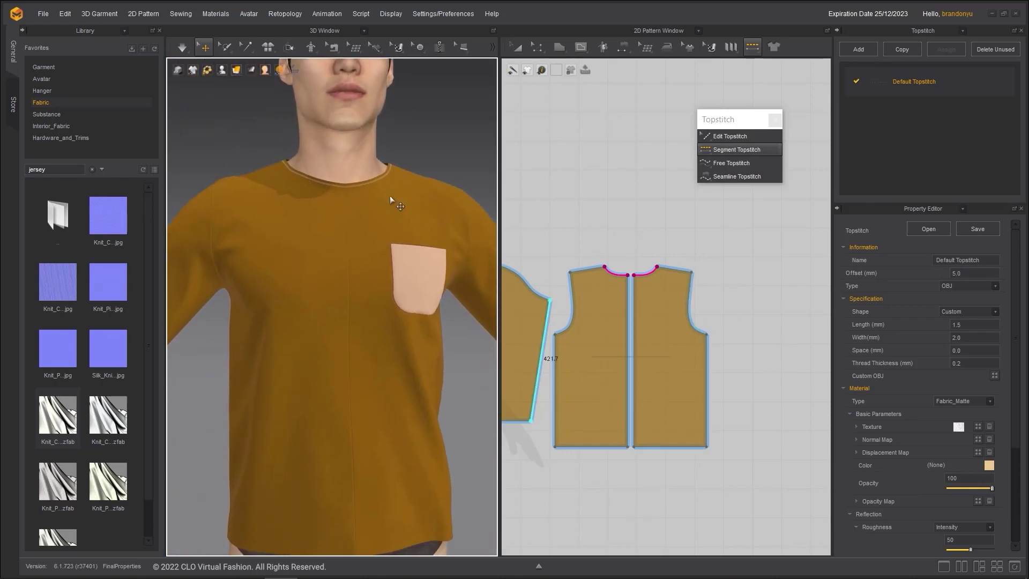
mouse_move(390, 202)
right_down()
mouse_move(440, 230)
mouse_move(402, 234)
right_up()
middle_drag(726, 279, 875, 263)
middle_drag(626, 294, 692, 301)
click(625, 300)
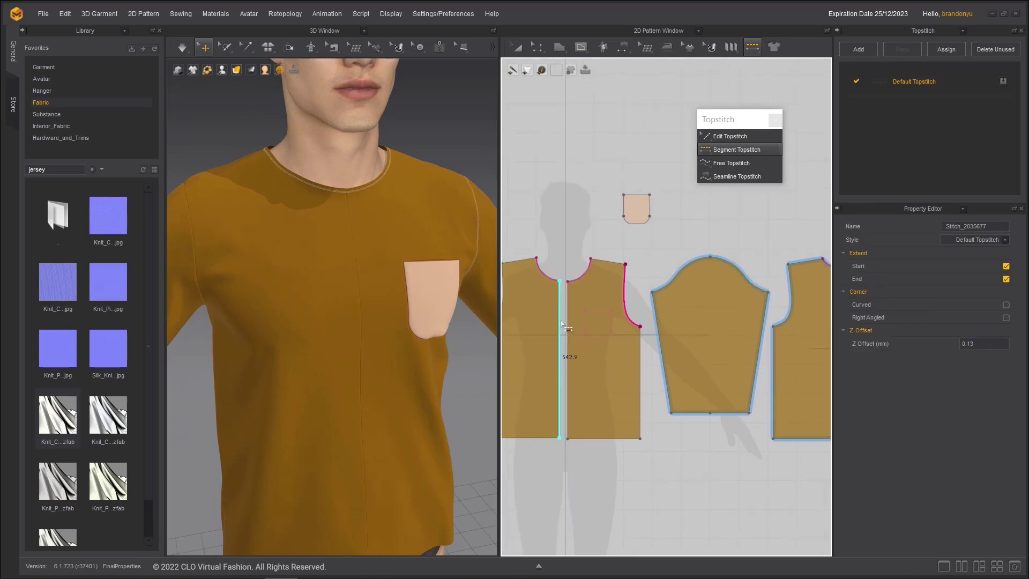
middle_drag(538, 312, 607, 307)
click(630, 305)
Add segment topstitches along the armholes of both back pieces
middle_drag(771, 332, 536, 330)
middle_drag(769, 294, 597, 306)
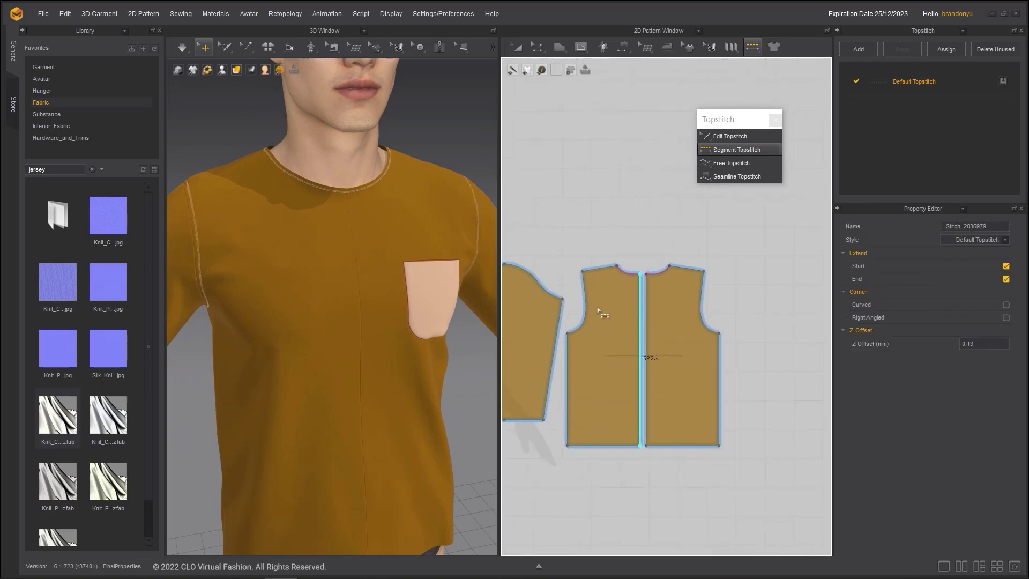
click(586, 306)
click(700, 311)
middle_drag(361, 318, 384, 251)
right_drag(384, 255, 359, 244)
Add segment topstitches along the outer side seams of both back pieces
middle_drag(571, 381, 610, 355)
click(607, 355)
click(757, 356)
mouse_move(343, 323)
right_down()
mouse_move(422, 325)
mouse_move(230, 326)
mouse_move(327, 328)
right_up()
middle_drag(327, 328, 354, 397)
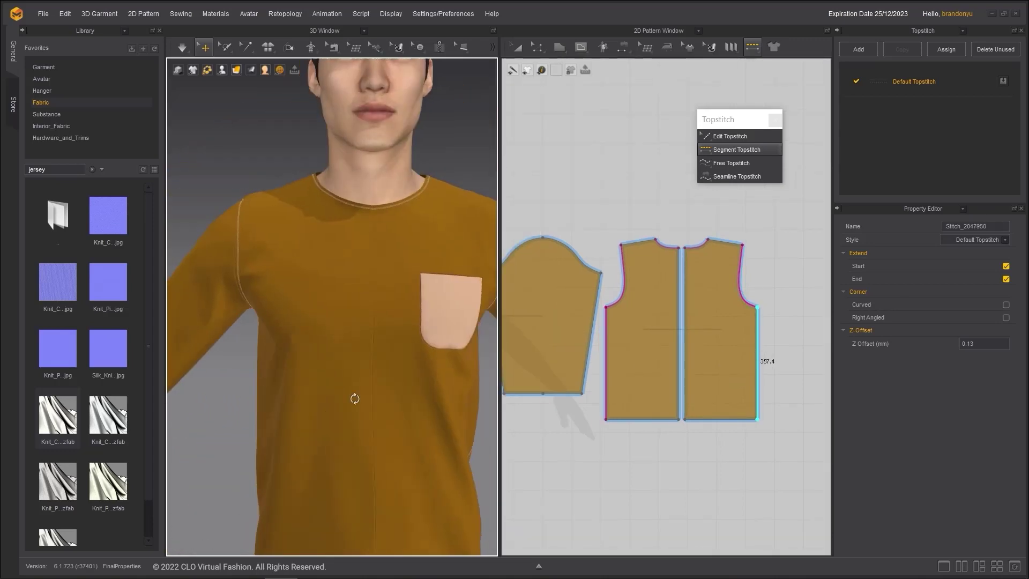
right_drag(354, 397, 365, 354)
Add a segment topstitch along one long underarm edge of each sleeve pattern
click(588, 341)
middle_drag(620, 366, 798, 365)
middle_drag(584, 362, 797, 370)
click(588, 340)
right_drag(399, 364, 374, 368)
scroll(375, 368, down, 3)
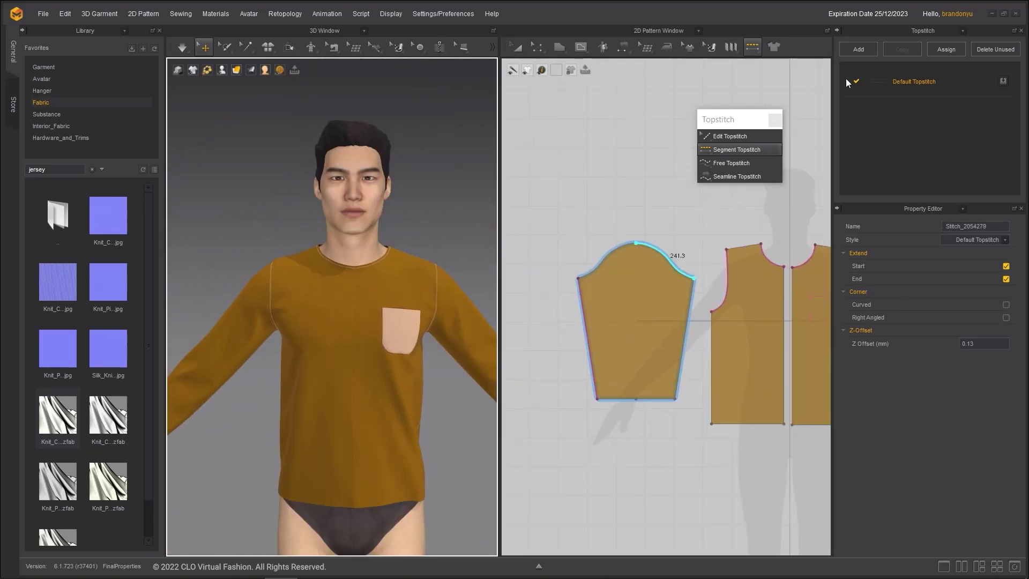
Add a new topstitch style and apply it as a free topstitch along the pocket's sides and curved bottom edge
click(858, 49)
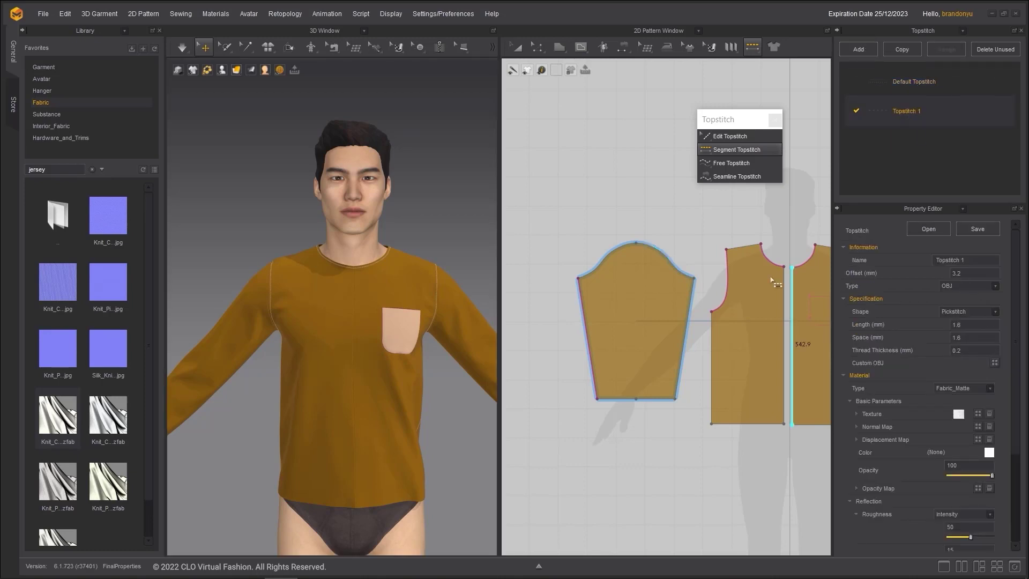
right_drag(729, 290, 557, 289)
click(737, 163)
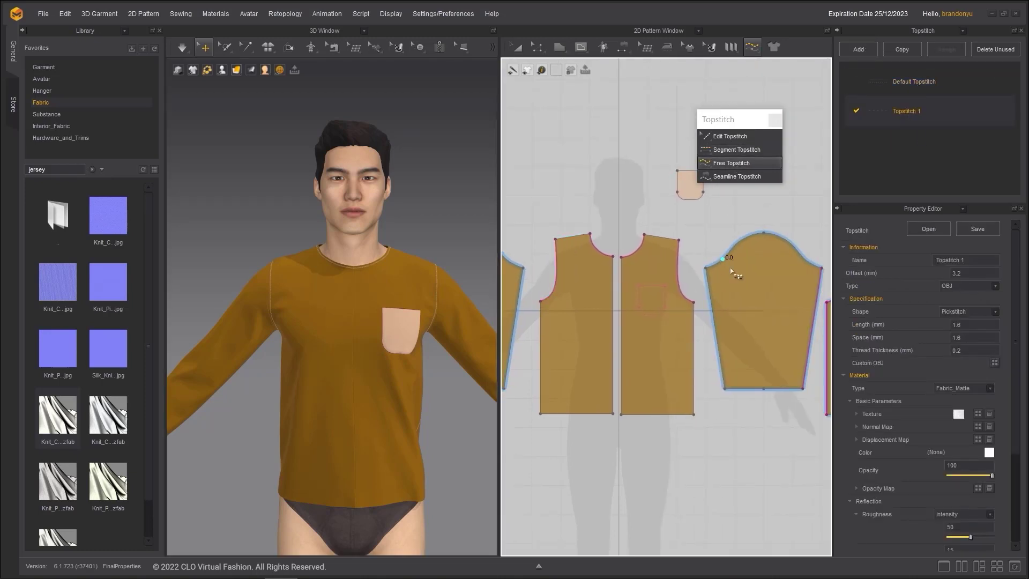
scroll(653, 308, up, 5)
scroll(664, 289, up, 2)
middle_drag(642, 309, 722, 421)
click(666, 196)
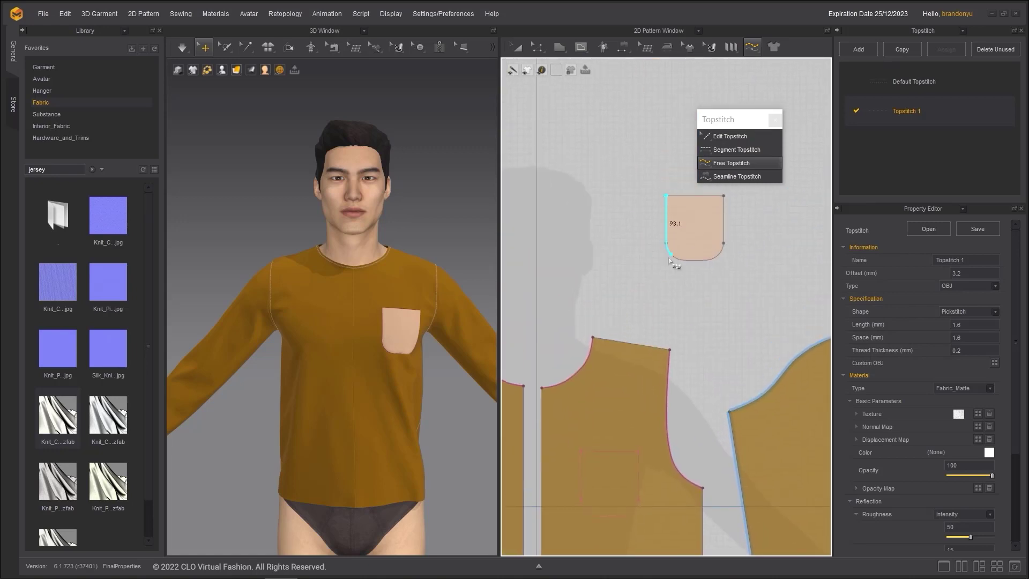
click(726, 201)
scroll(375, 335, up, 8)
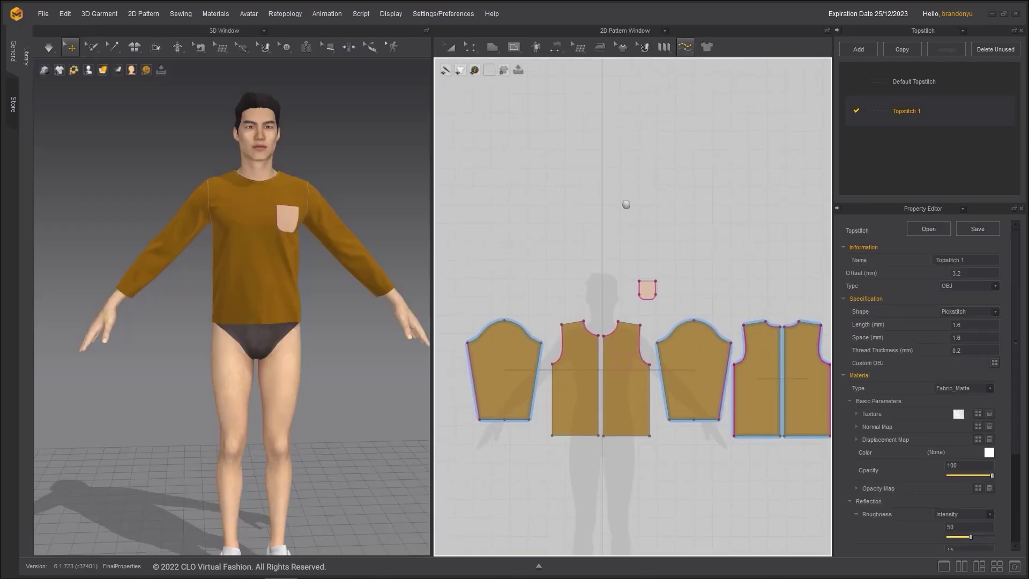
scroll(611, 206, down, 3)
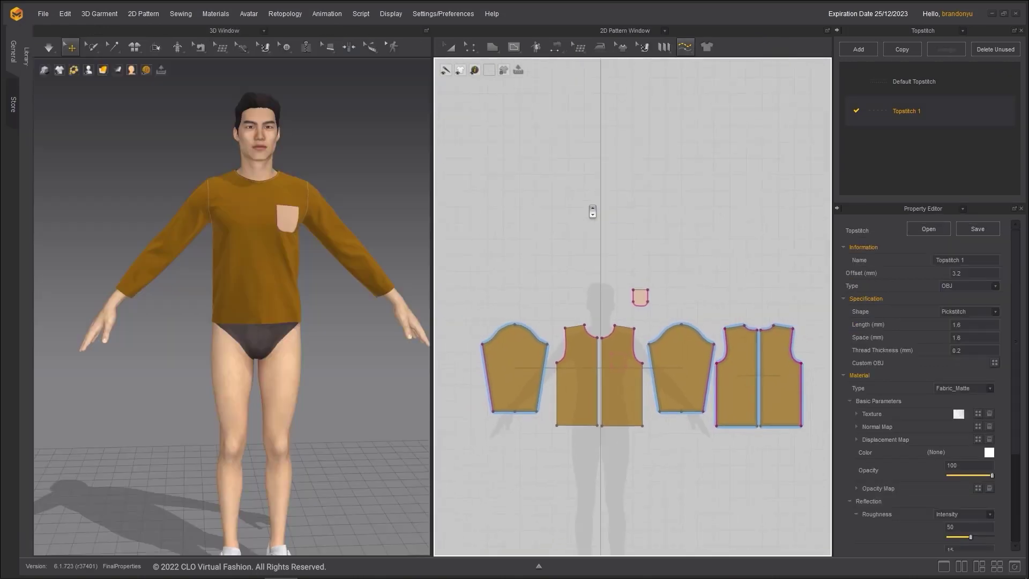
Select every pattern piece, including the pocket, and switch the 3D garment display to Mesh
click(449, 47)
drag(462, 240, 577, 330)
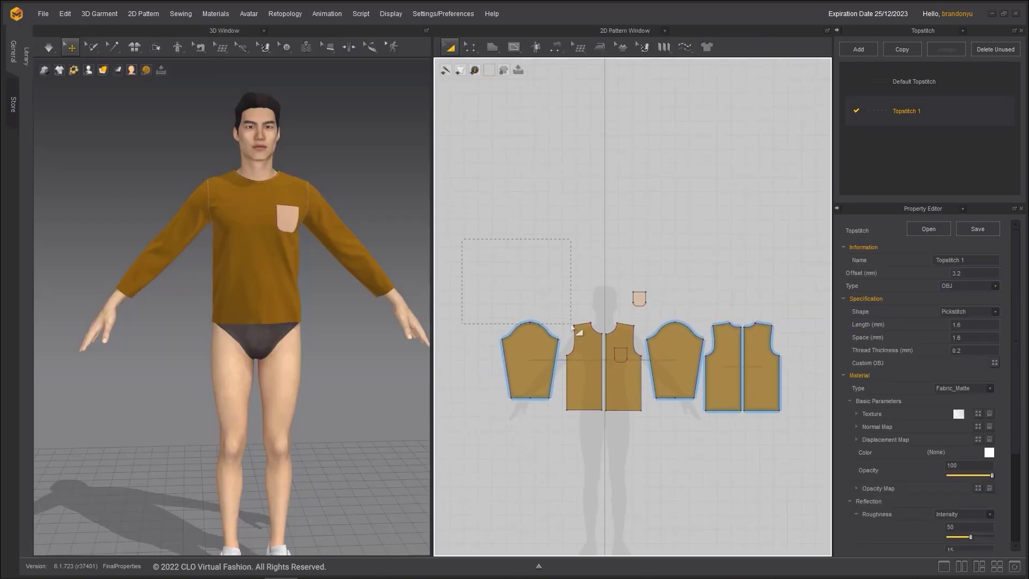
drag(852, 467, 837, 460)
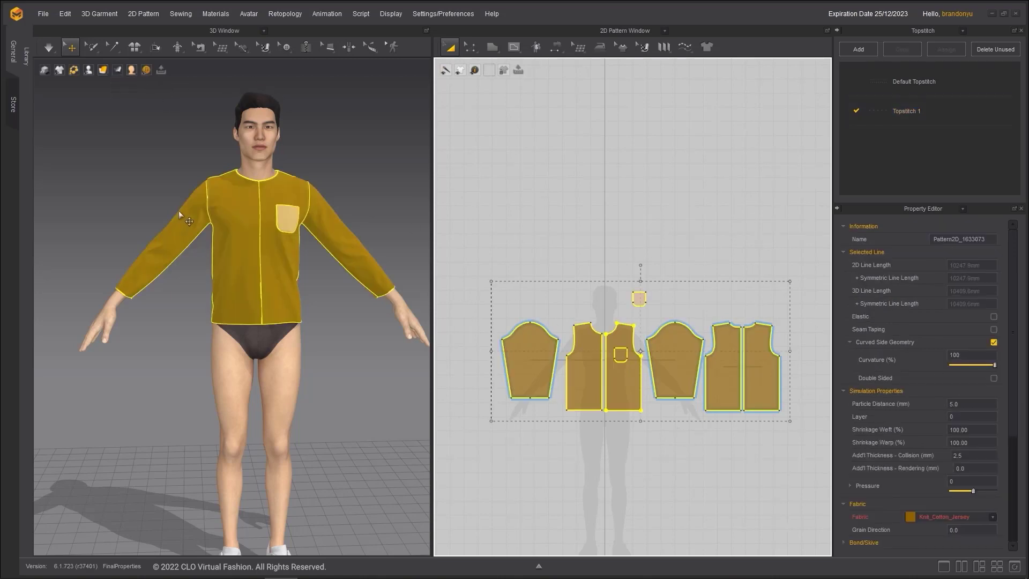
click(103, 70)
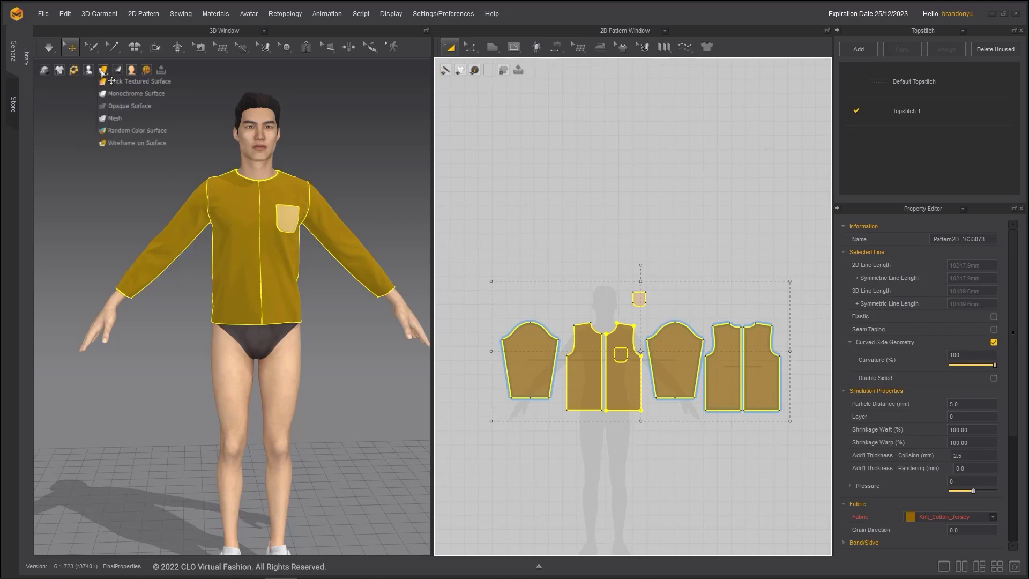
click(104, 120)
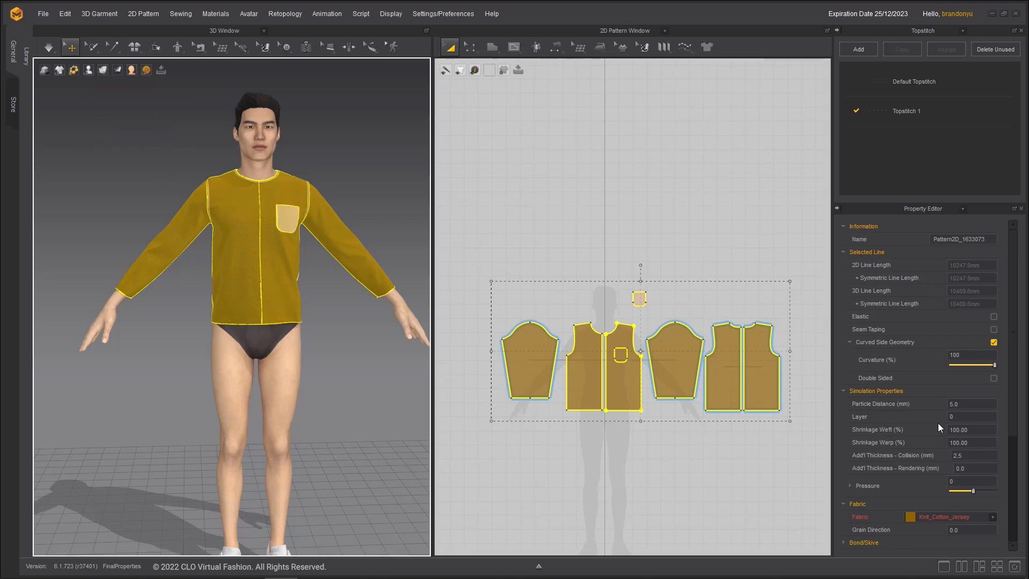
Set the particle distance of all selected pattern pieces to 20 mm and convert their mesh to quads with Remeshing
double_click(960, 404)
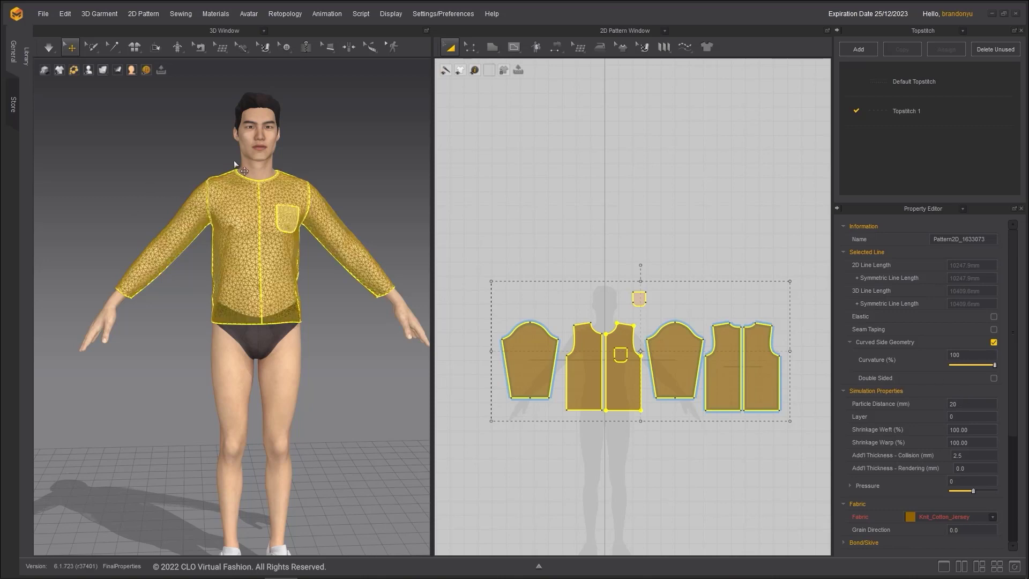
right_click(287, 243)
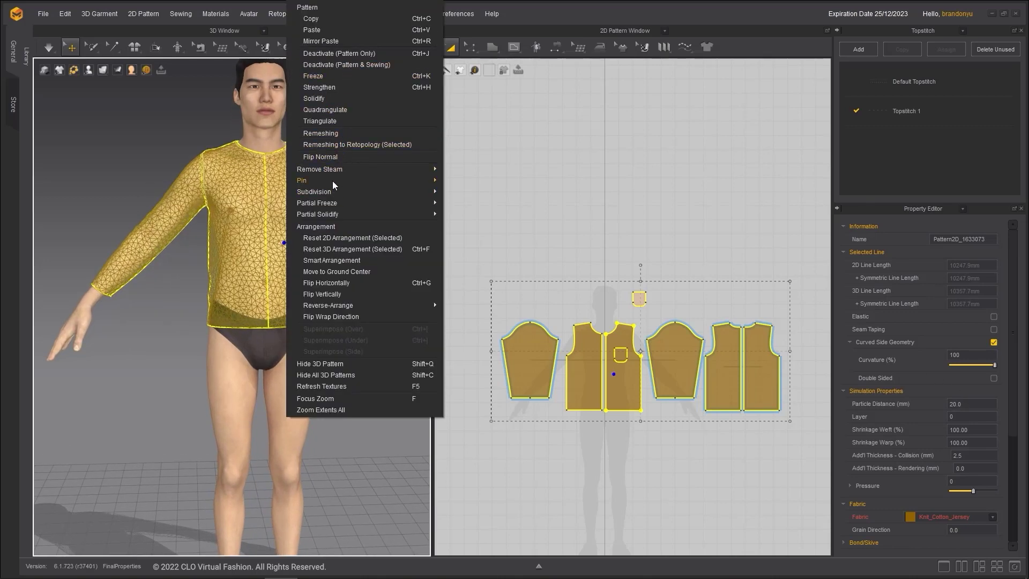
click(339, 137)
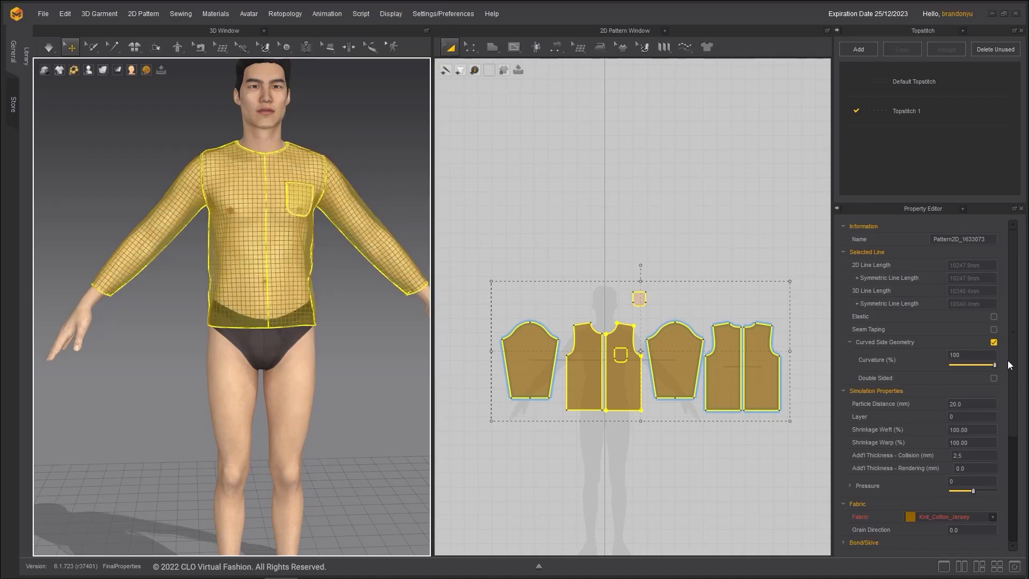
Set the particle distance of all pattern pieces except the pocket to 15 mm
scroll(1007, 360, down, 5)
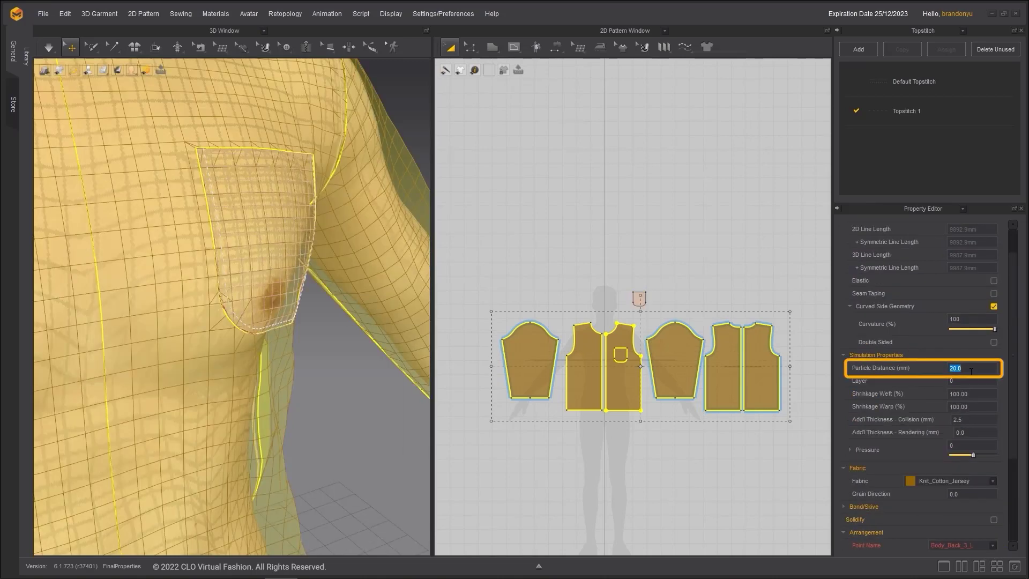
text(15)
key(Return)
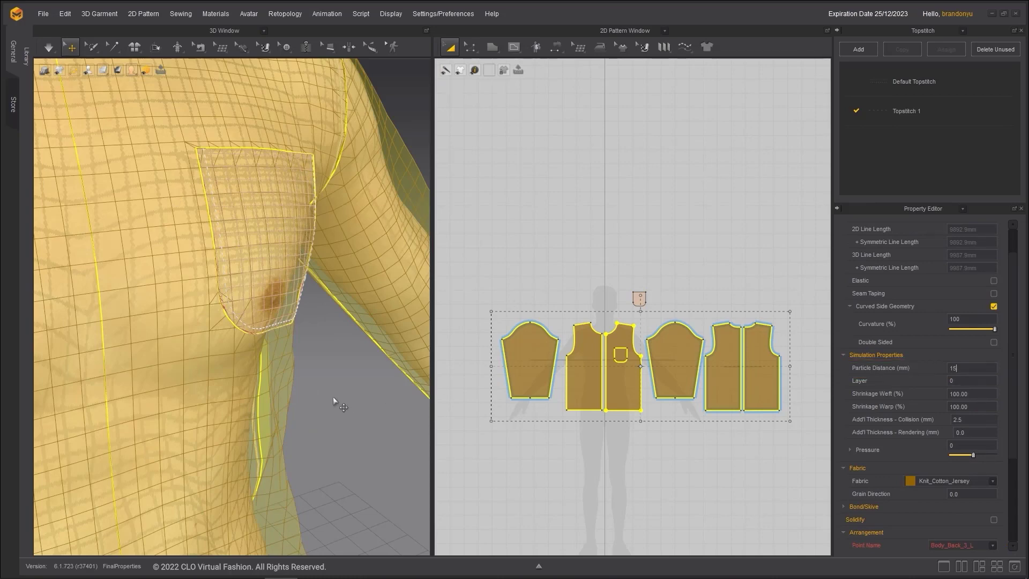
right_drag(314, 403, 255, 413)
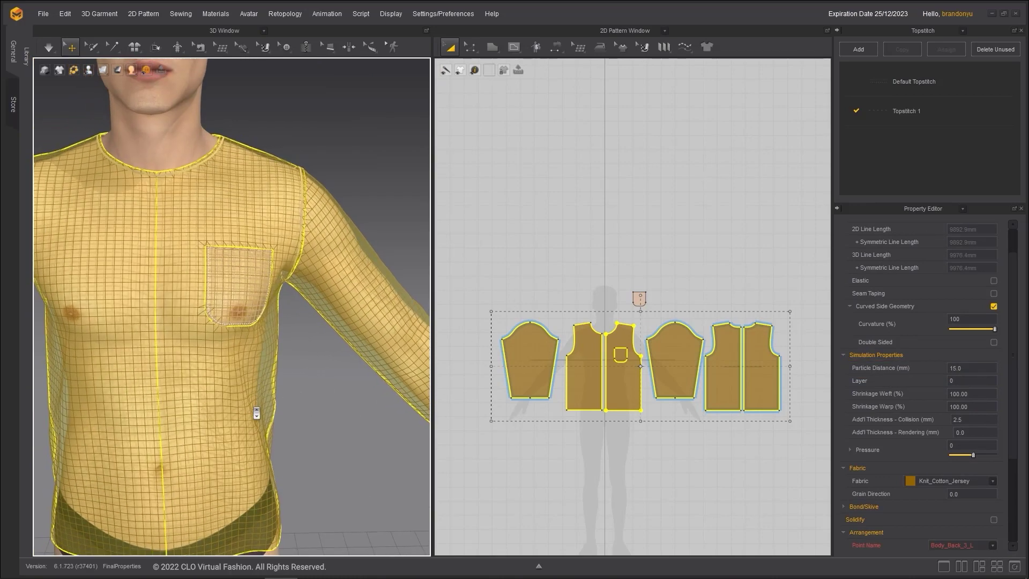
scroll(225, 408, down, 5)
middle_drag(209, 402, 268, 400)
right_drag(329, 361, 338, 343)
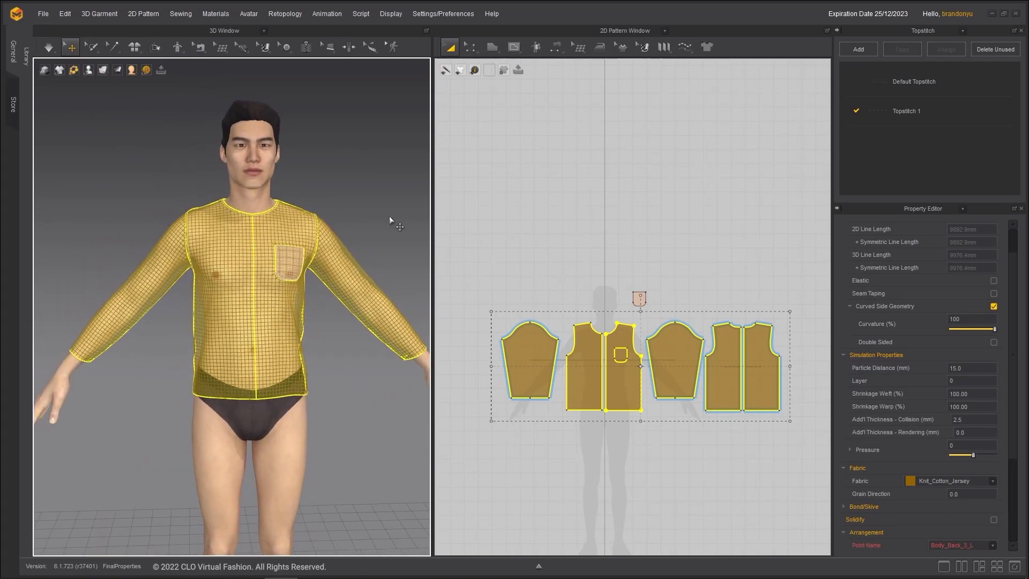
click(389, 195)
Return the 3D garment display from Mesh to Thick Textured Surface
mouse_move(139, 73)
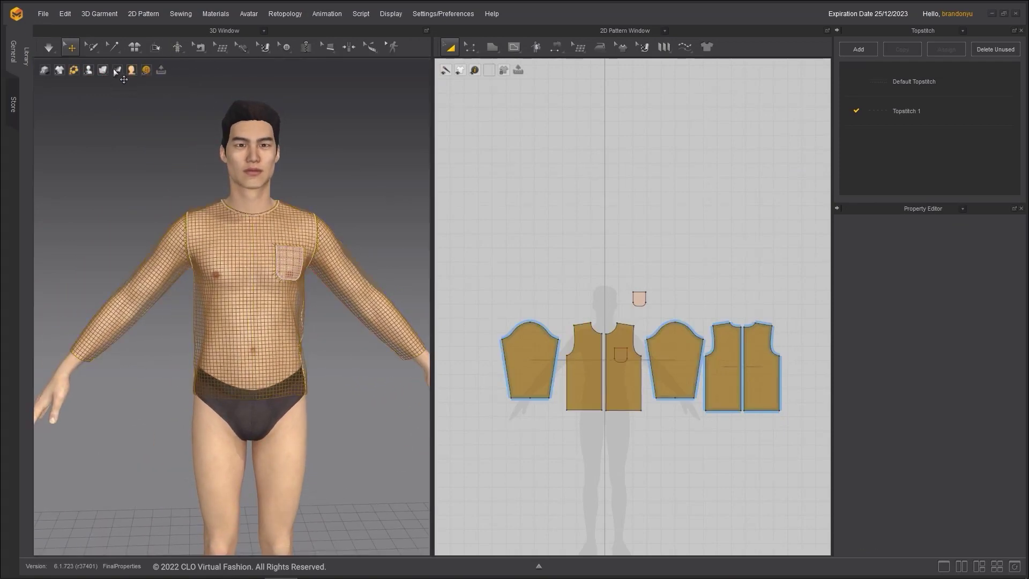
mouse_move(103, 70)
click(105, 119)
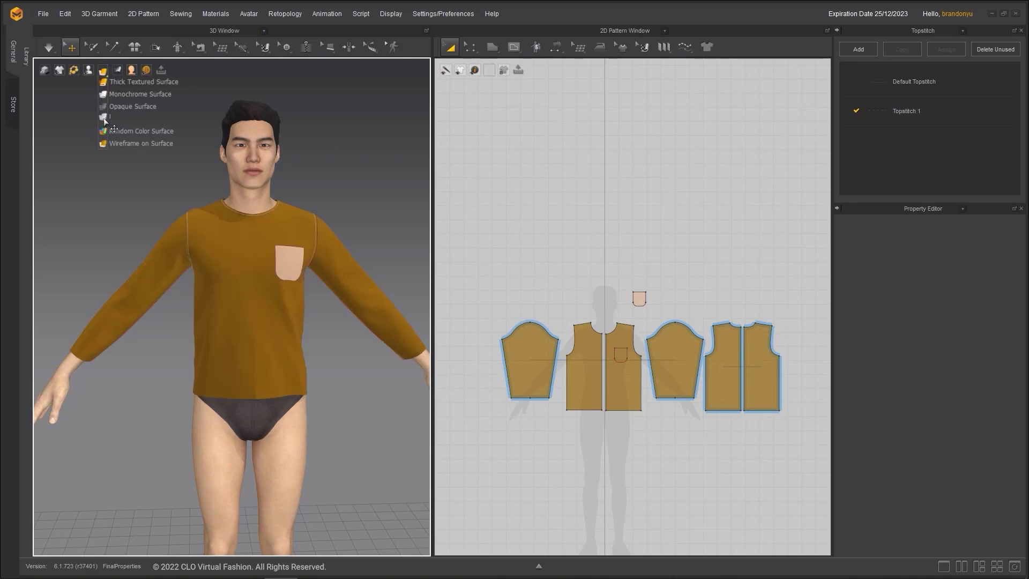
Open the UV Editor in place of the 2D Pattern Window and lay out the UVs to match the 2D pattern arrangement
click(664, 31)
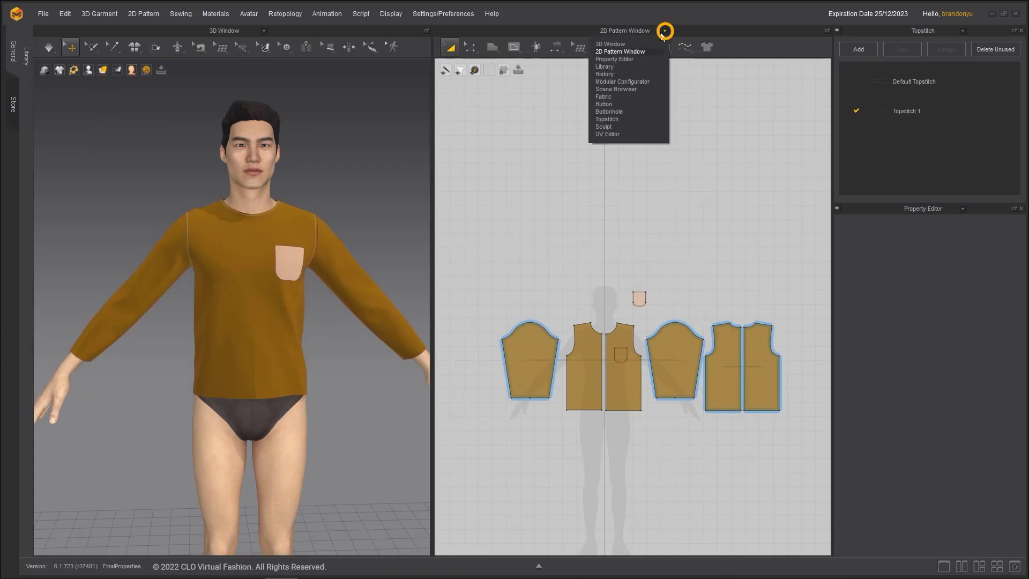
click(617, 135)
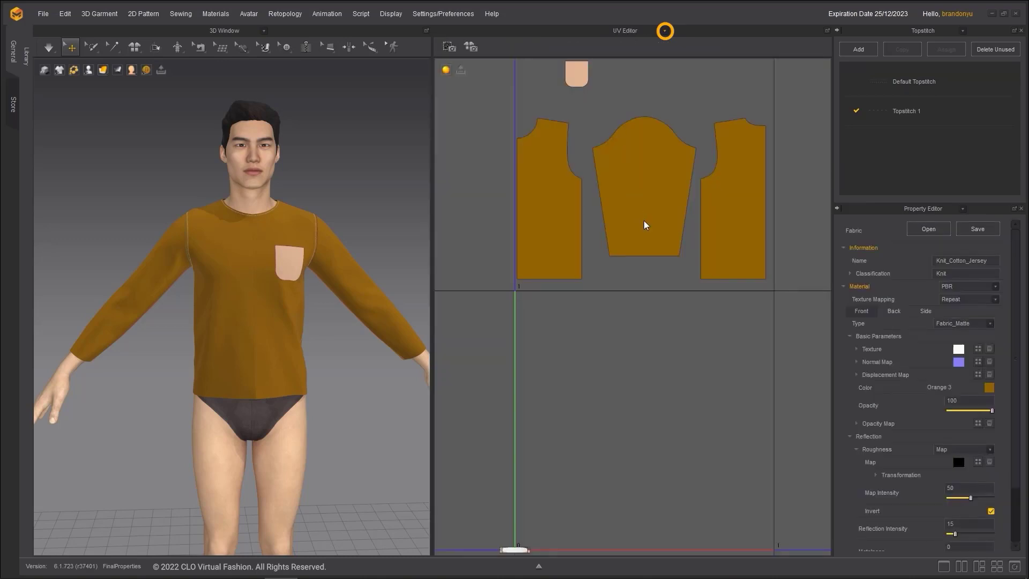
click(645, 225)
click(664, 260)
scroll(641, 272, down, 10)
scroll(631, 278, up, 1)
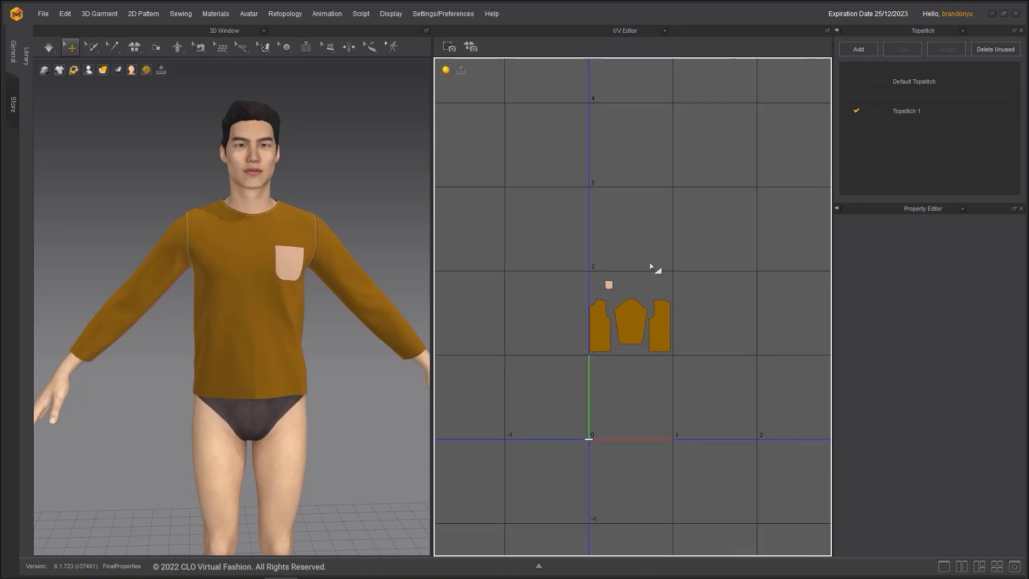
right_click(650, 263)
click(712, 283)
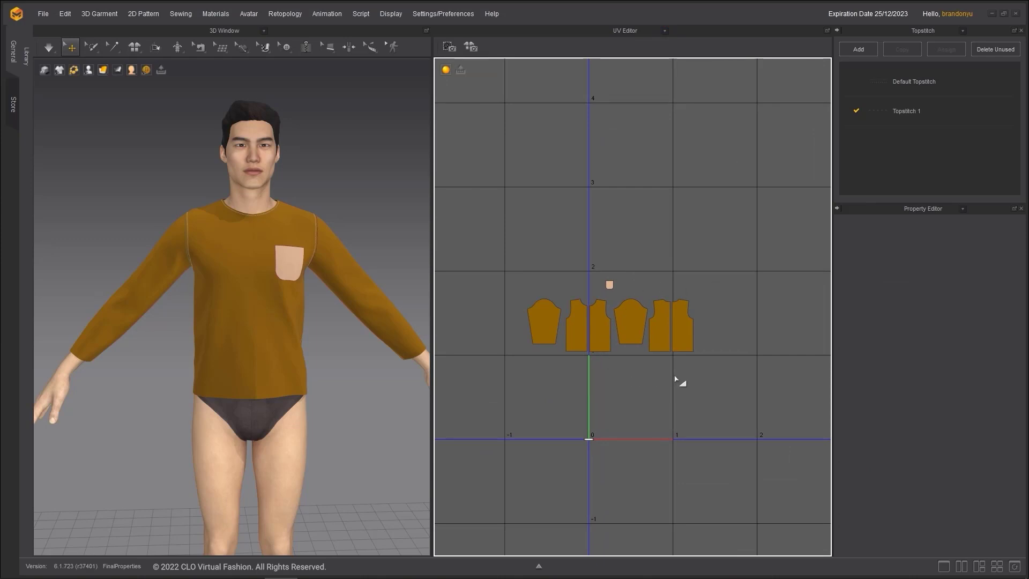
Move all garment UV pieces together to the UV origin and scale them down proportionally
drag(499, 256, 488, 245)
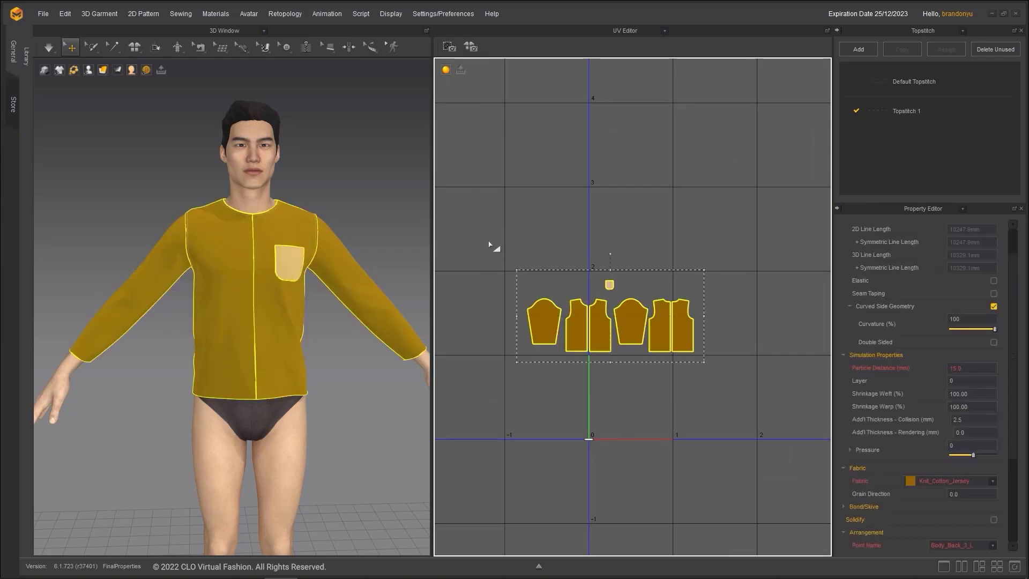
drag(598, 324, 672, 397)
scroll(673, 399, up, 3)
middle_drag(685, 403, 644, 341)
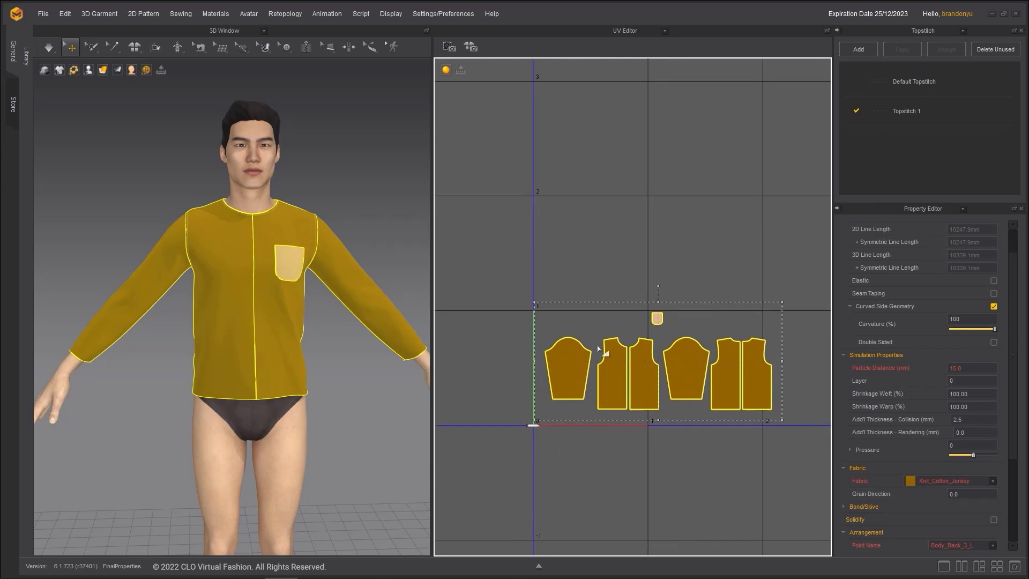
drag(781, 307, 764, 323)
scroll(656, 379, up, 2)
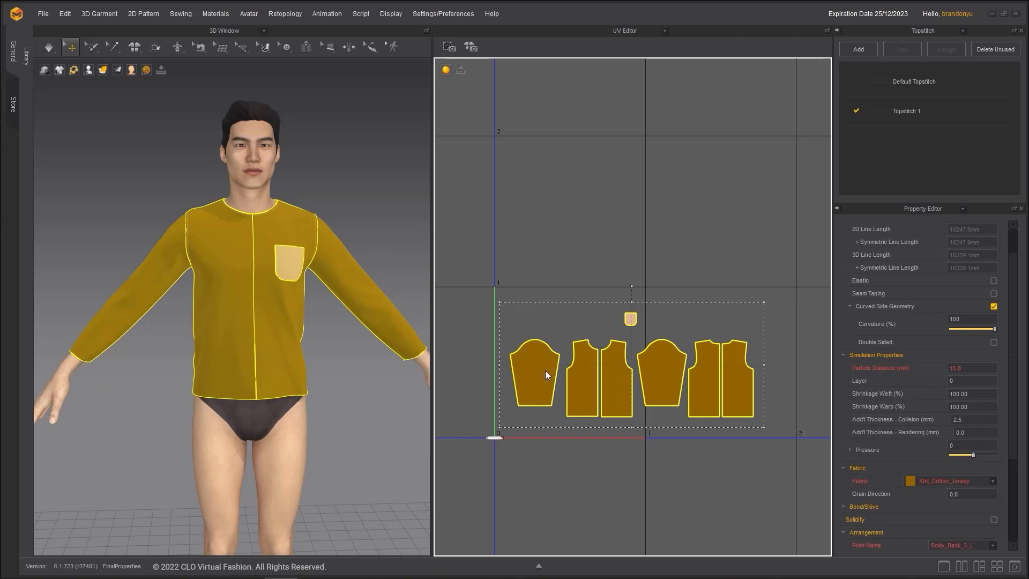
Place both sleeve UVs in the upper part of the 0–1 tile and three body piece UVs in a row below
click(680, 211)
drag(547, 364, 531, 317)
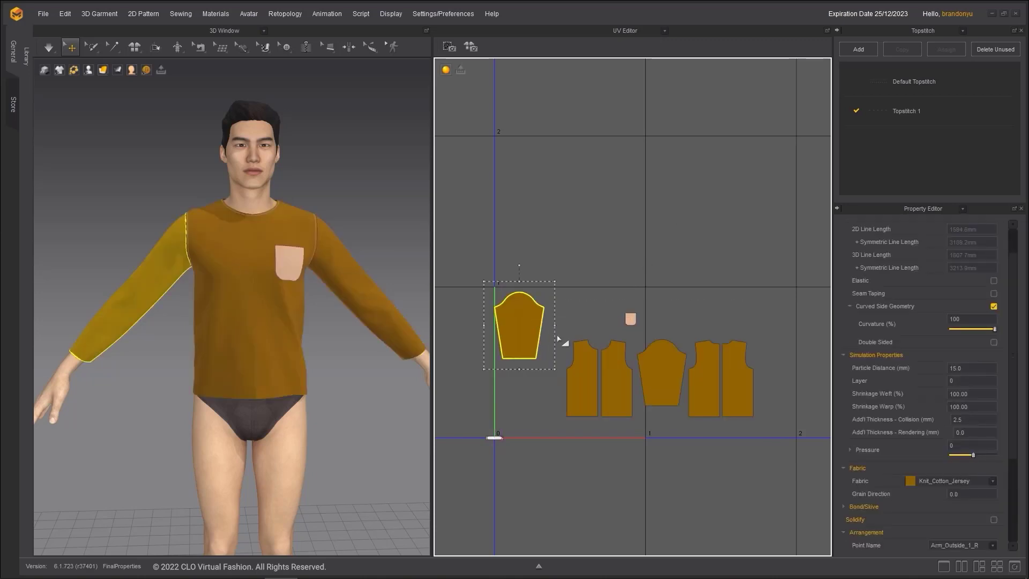
drag(582, 383, 517, 402)
drag(615, 389, 551, 408)
drag(665, 372, 578, 323)
drag(710, 394, 593, 412)
Place the remaining body piece UV in the lower row, move the pocket closer, and even out the spacing inside the 0–1 tile
scroll(487, 372, up, 3)
drag(557, 290, 557, 286)
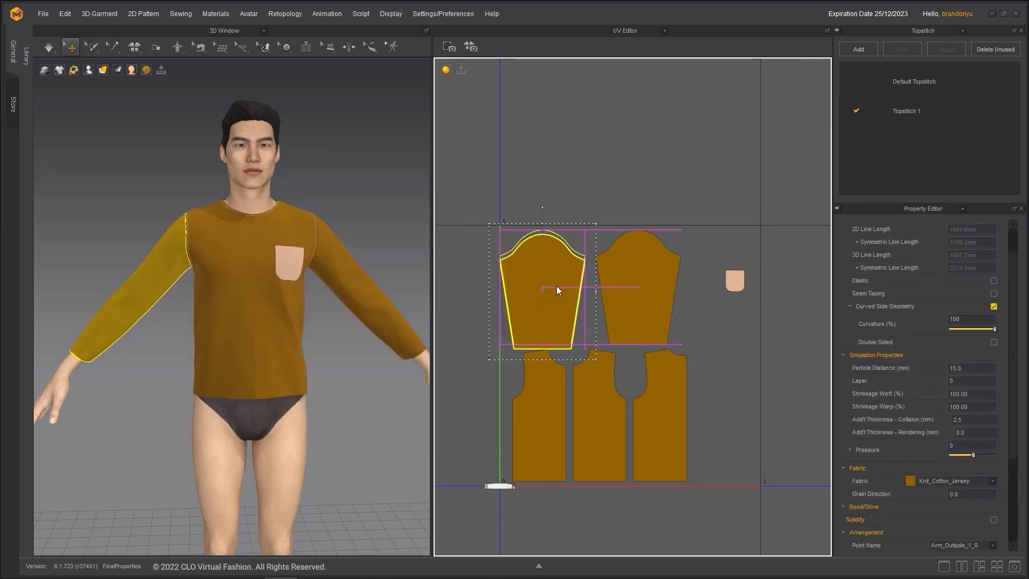
middle_drag(740, 370, 530, 345)
drag(705, 365, 507, 395)
drag(524, 257, 503, 289)
middle_drag(445, 351, 575, 358)
drag(519, 279, 525, 278)
click(615, 279)
drag(451, 459, 492, 487)
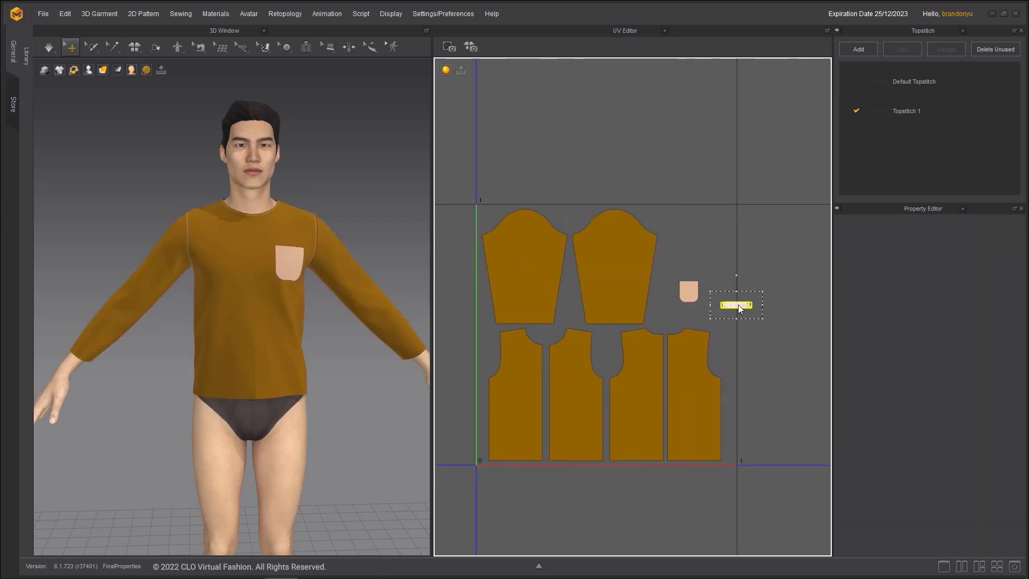
Separate the overlapping topstitch UV pieces and place them inside the 0–1 tile, around the pocket
scroll(738, 305, up, 1)
scroll(740, 304, up, 3)
middle_drag(745, 306, 534, 336)
click(601, 338)
scroll(600, 351, up, 1)
click(658, 388)
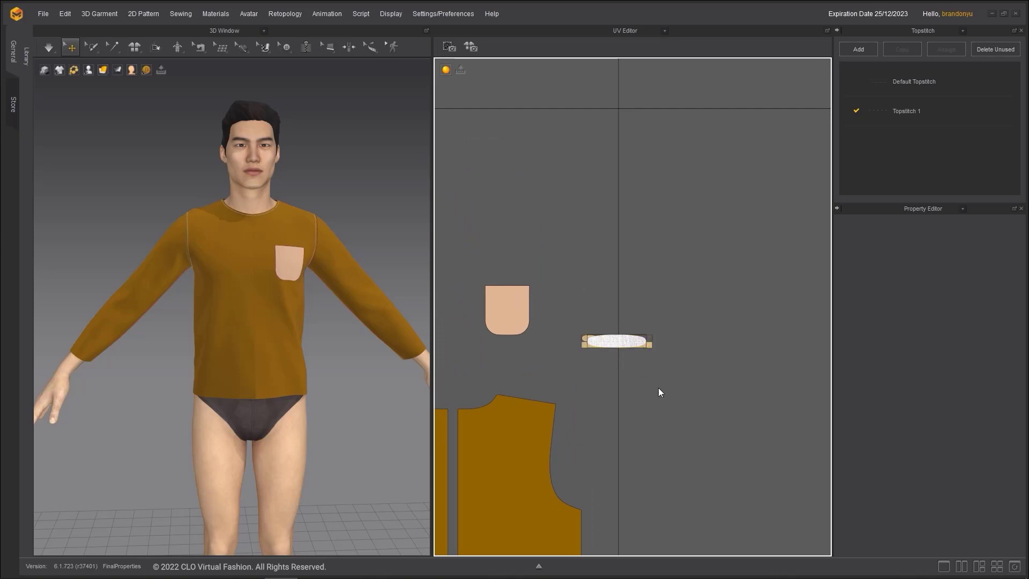
drag(620, 347, 574, 377)
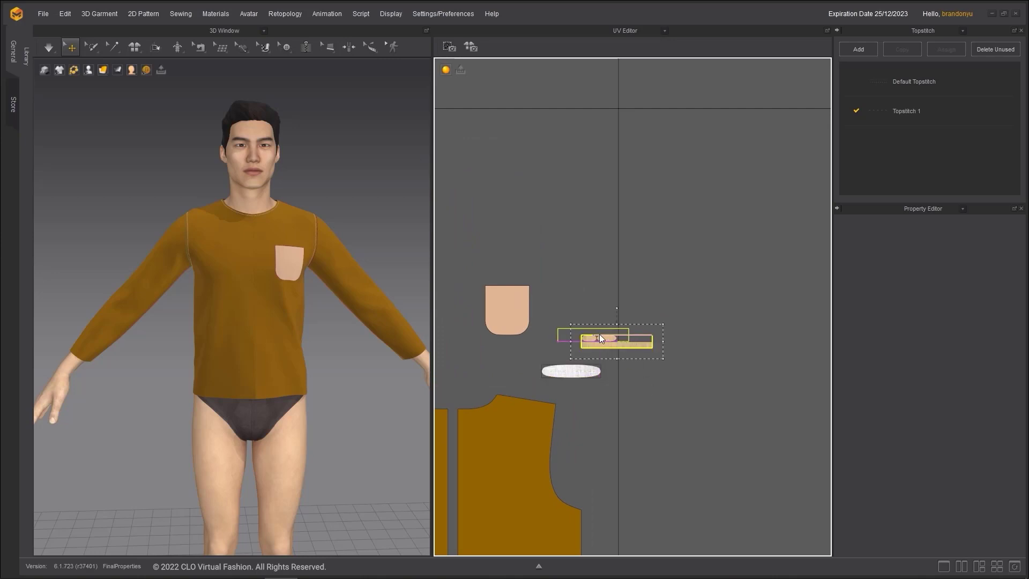
drag(626, 341, 581, 259)
click(668, 326)
scroll(679, 326, down, 8)
middle_drag(664, 325, 711, 317)
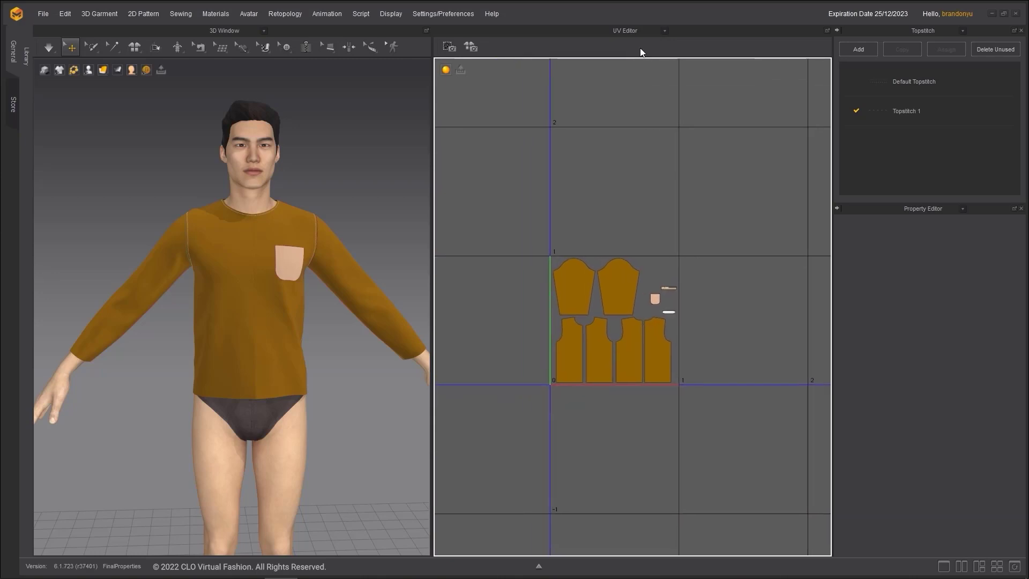
Switch the UV Editor area to a different window
click(665, 31)
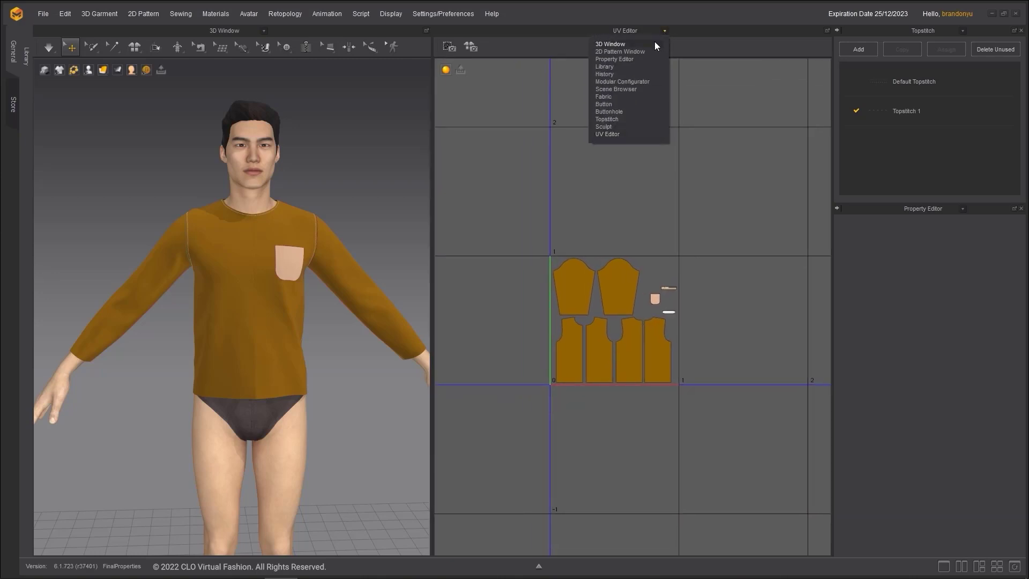